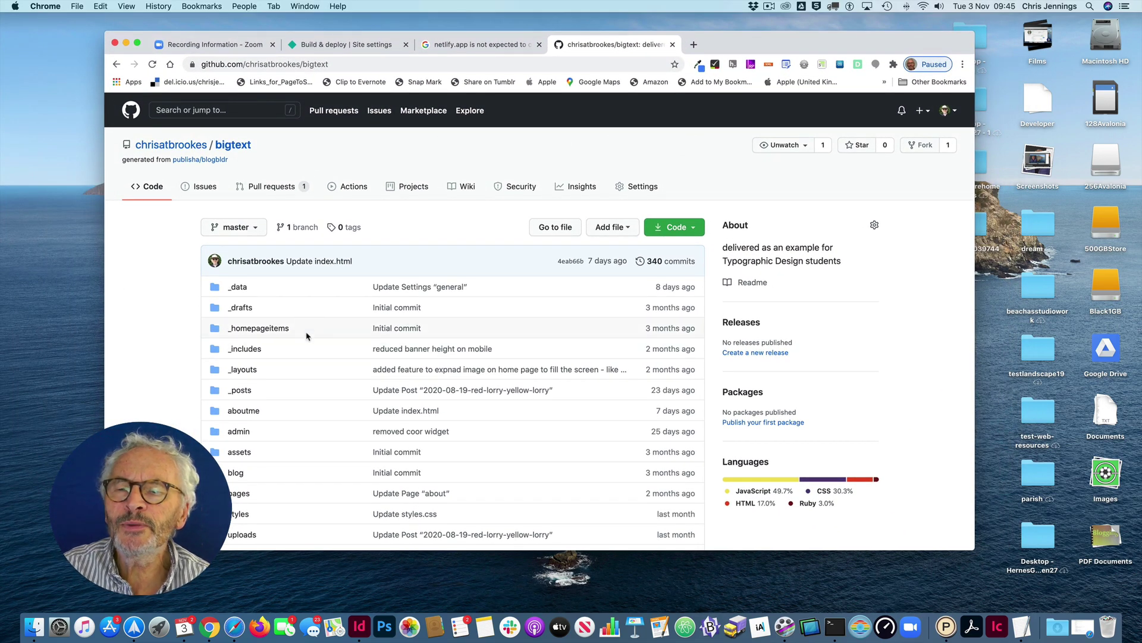
- Look over the bigtext repository's file list on GitHub and download the repository as a ZIP archive
scroll(304, 335, "down", 3)
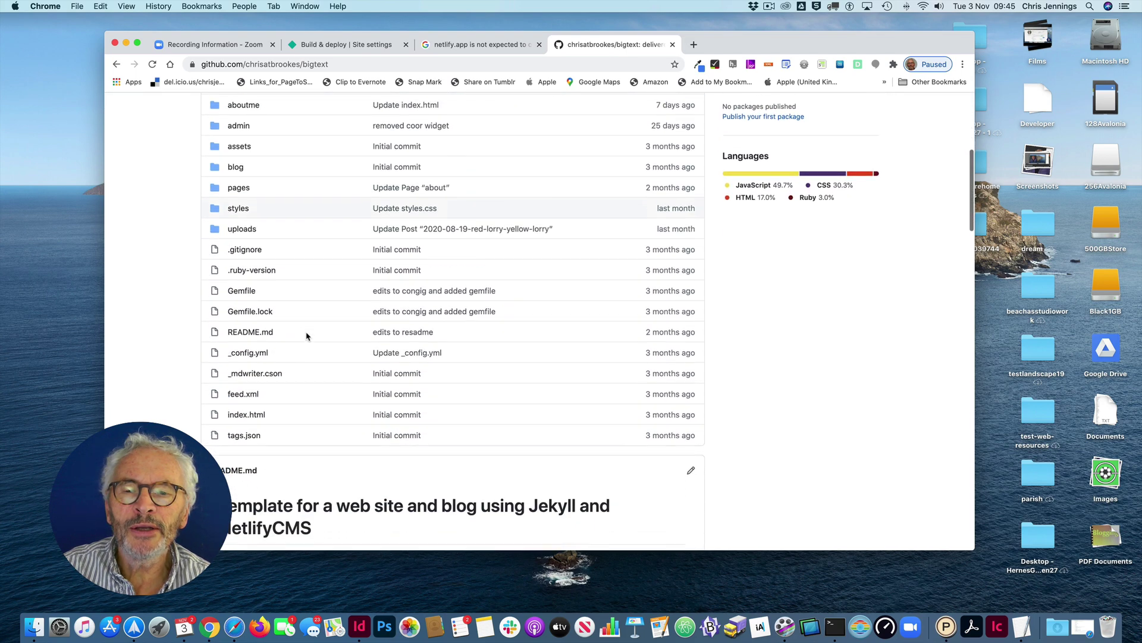
scroll(306, 335, "up", 6)
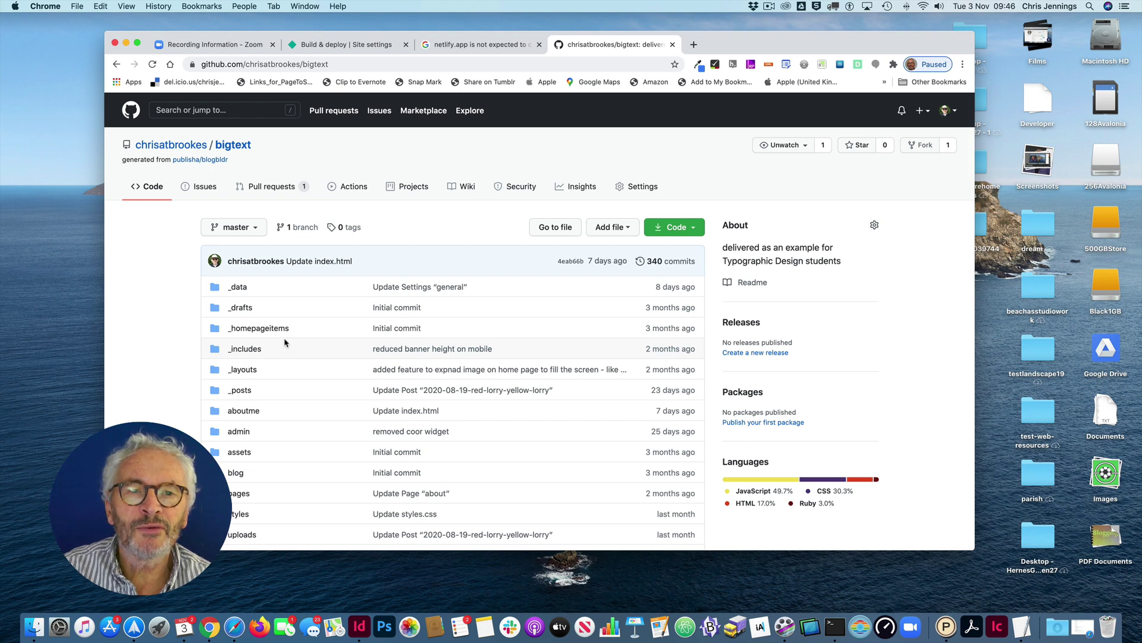
left_click(682, 229)
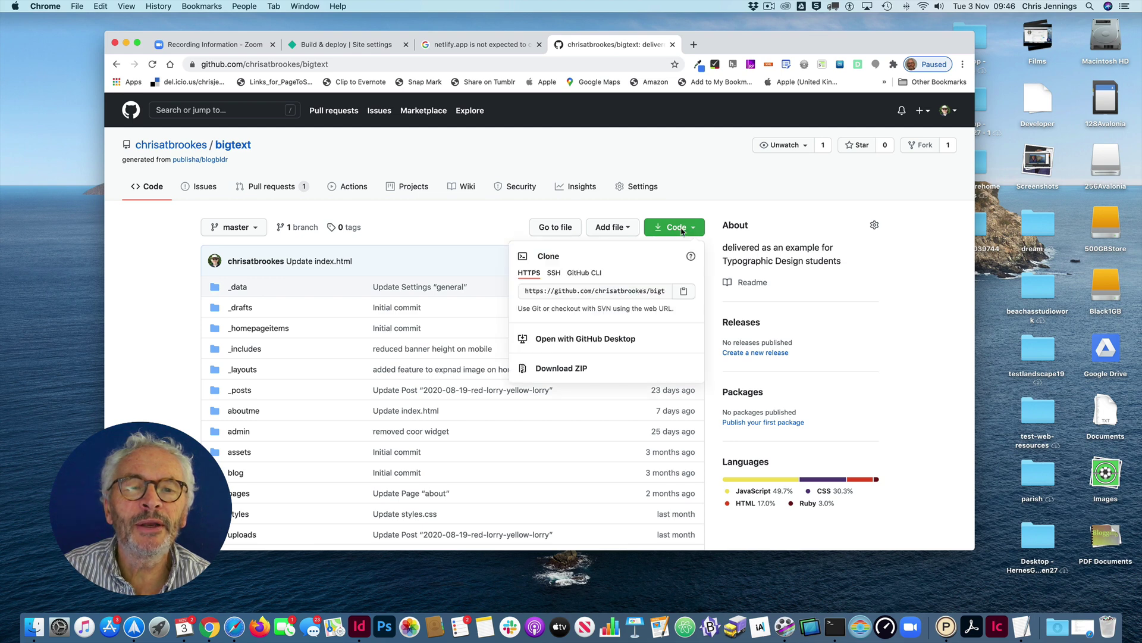
left_click(563, 369)
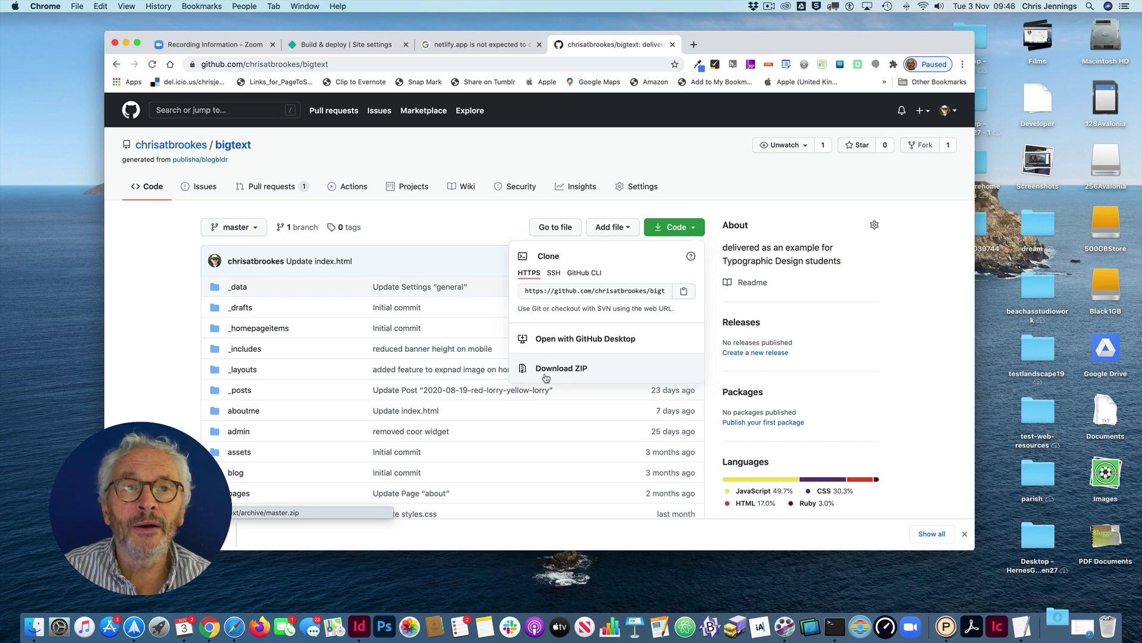
- Move bigtext-master (1).zip from the Downloads folder into the typographicdesign folder in Finder and close the Downloads window
left_click(1064, 629)
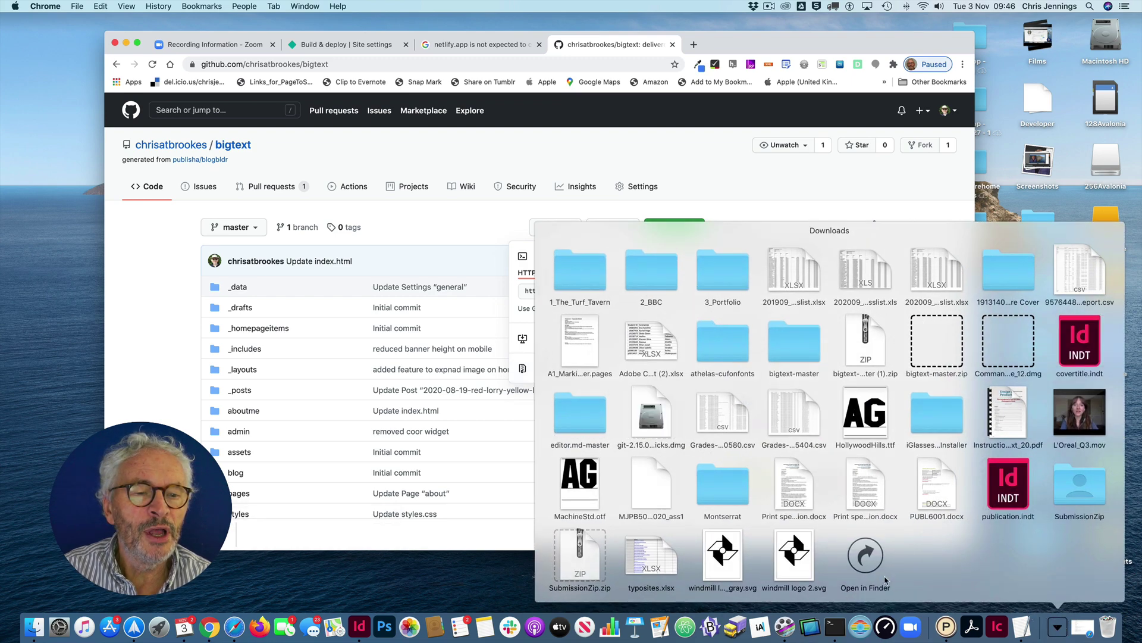
left_click(863, 564)
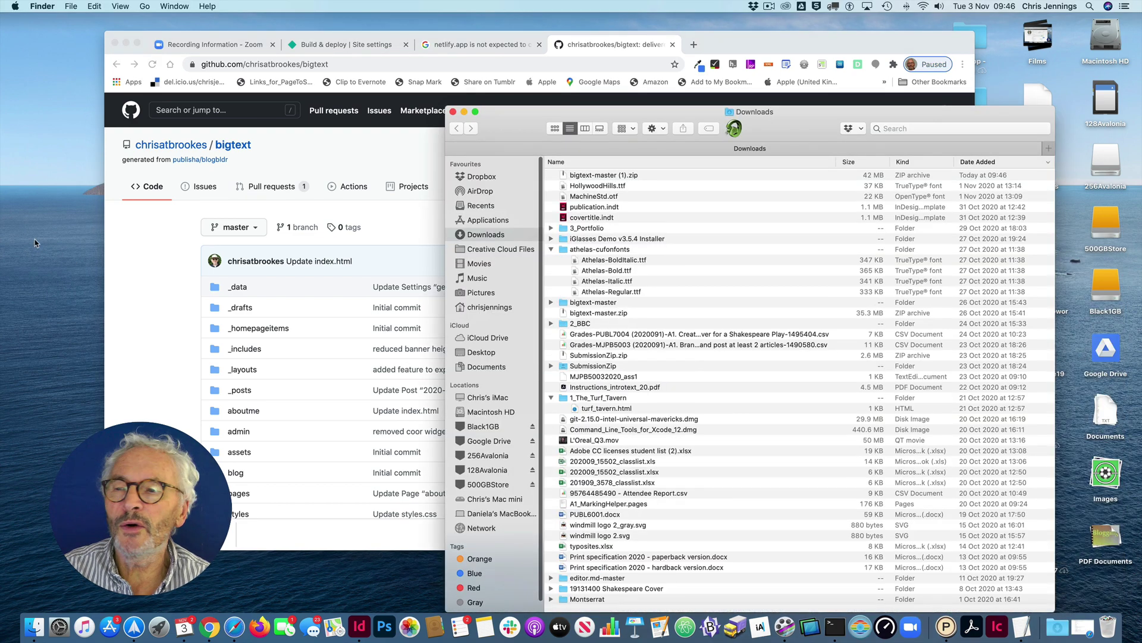
left_click_drag(526, 128, 582, 93)
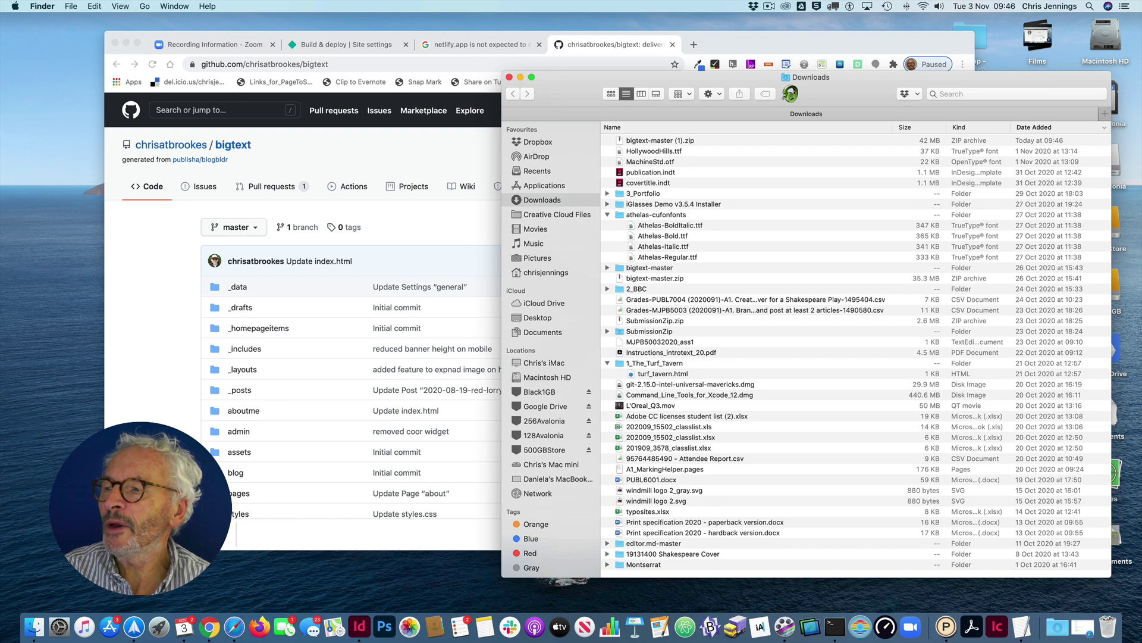
key("super+n")
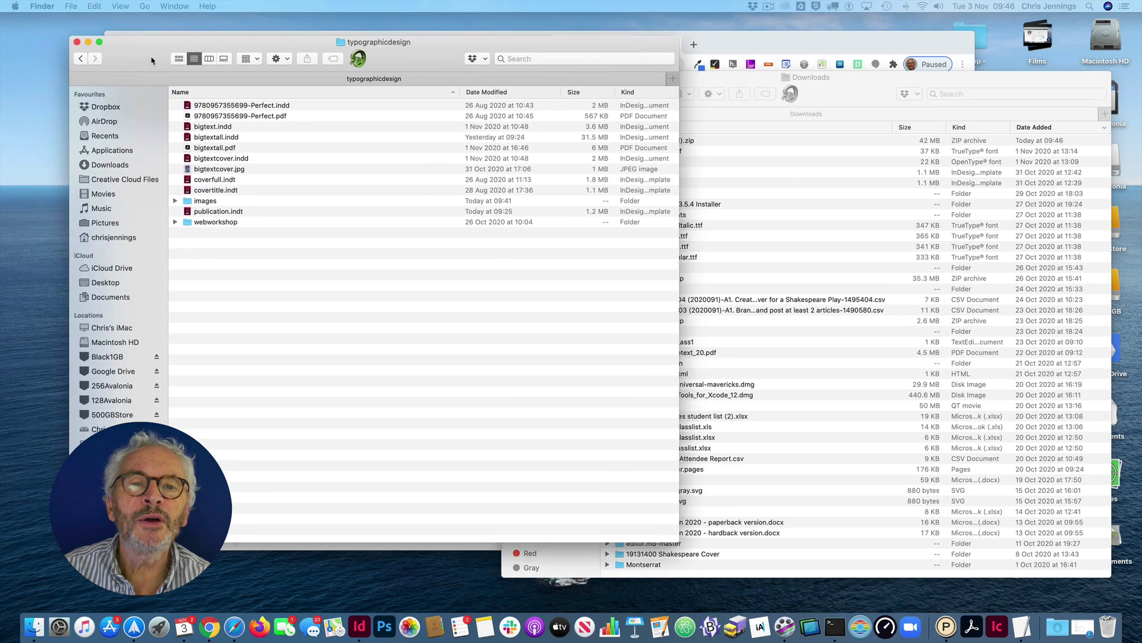
left_click_drag(151, 60, 163, 60)
left_click_drag(735, 84, 759, 75)
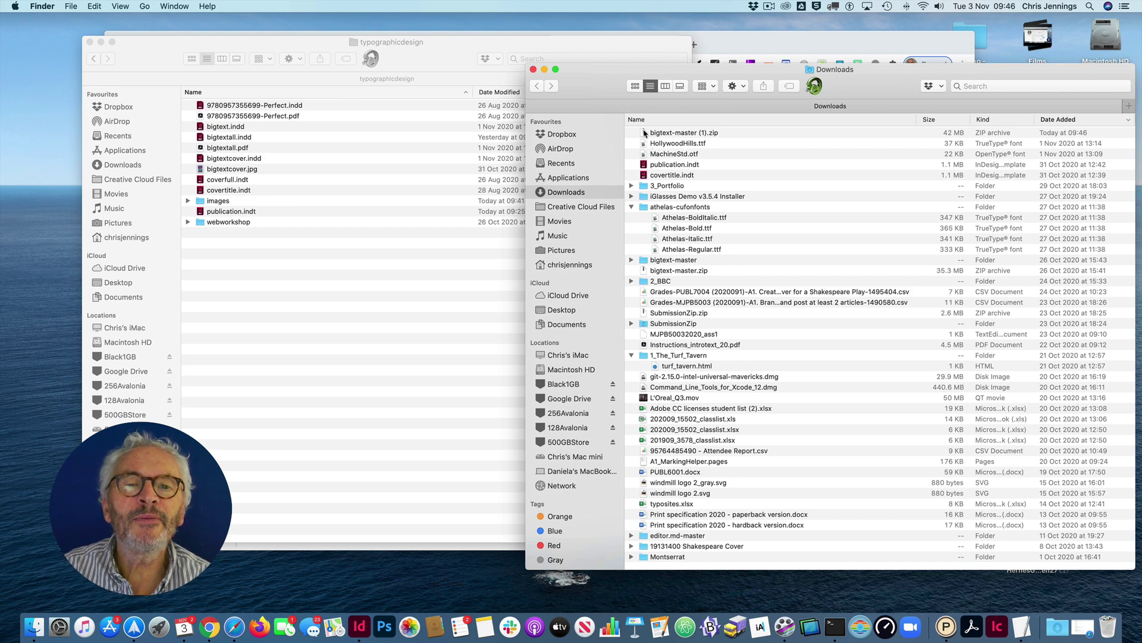
left_click_drag(644, 134, 328, 268)
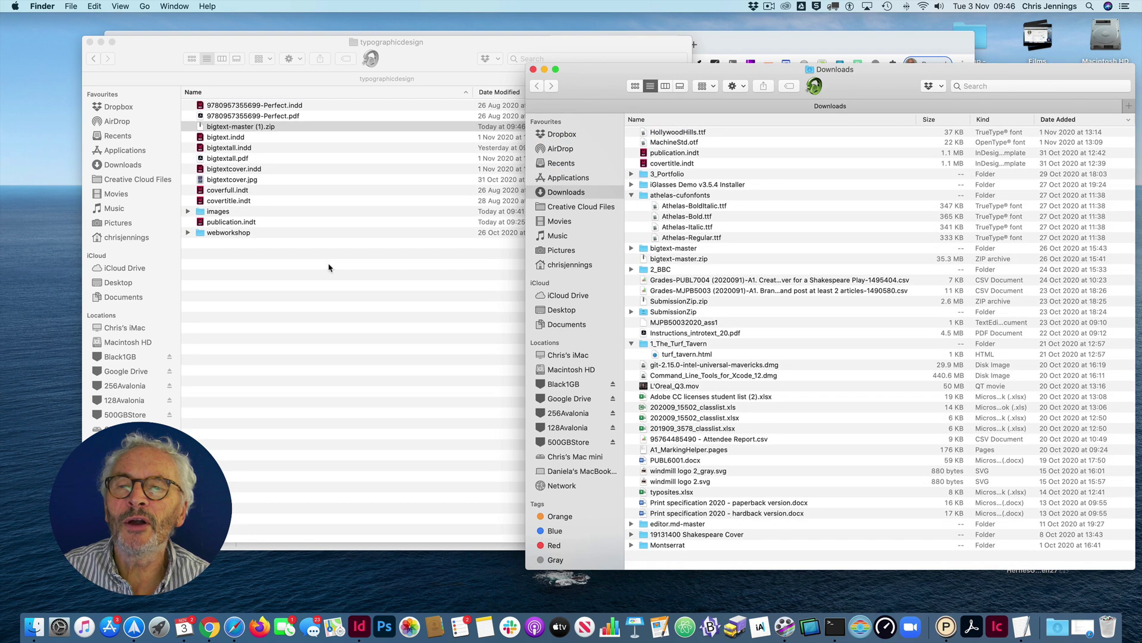
left_click(533, 71)
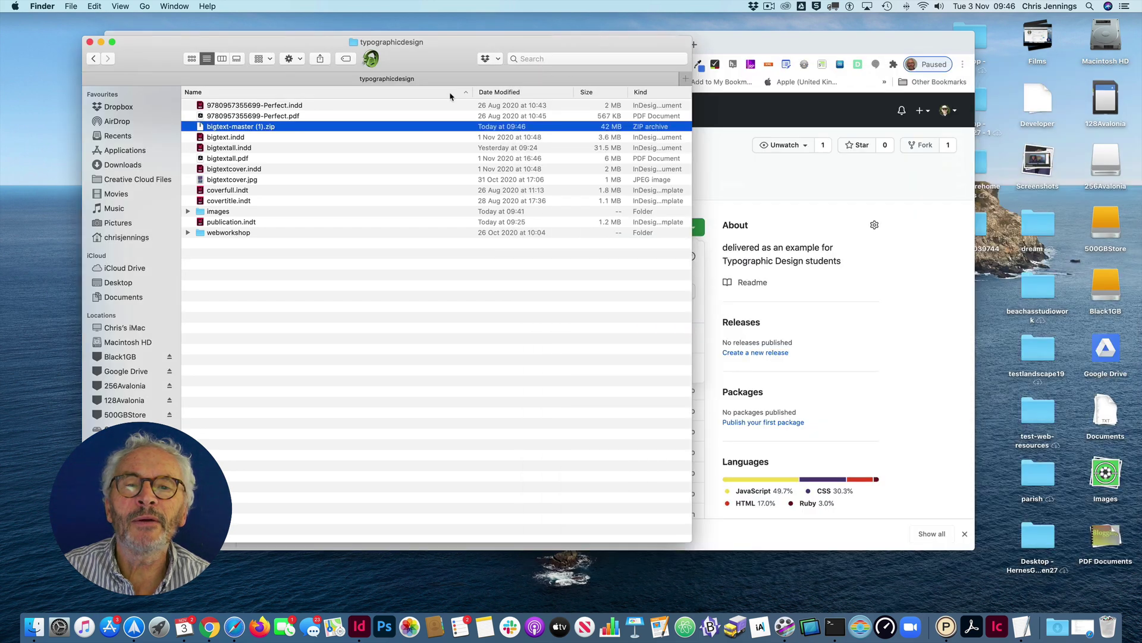
- Extract bigtext-master (1).zip inside the typographicdesign folder
left_click_drag(169, 57, 225, 44)
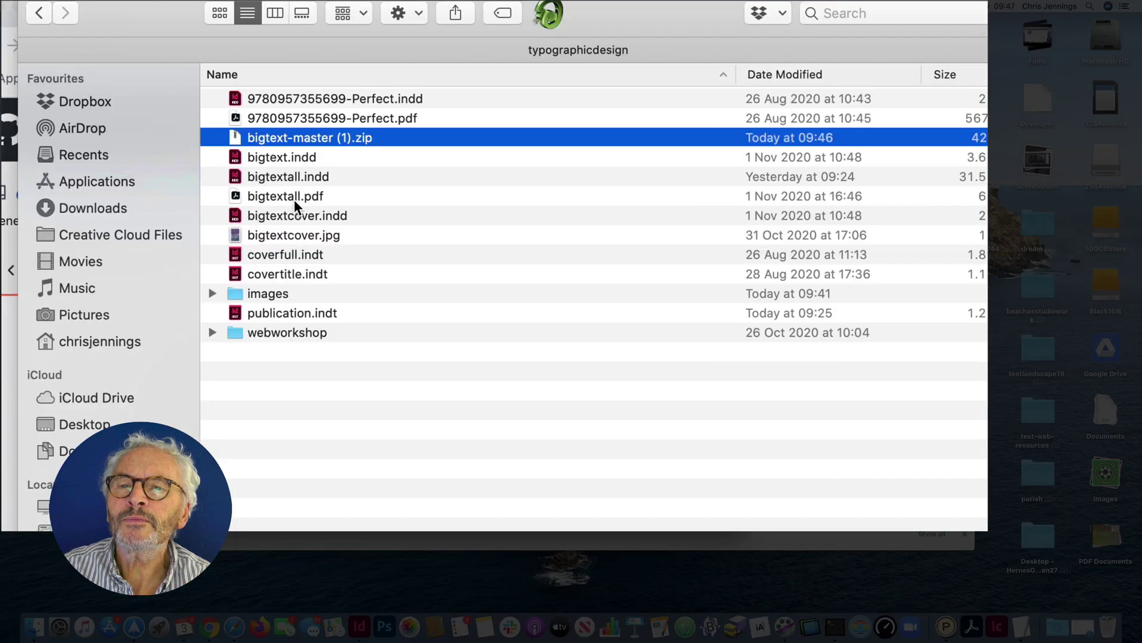
double_click(237, 140)
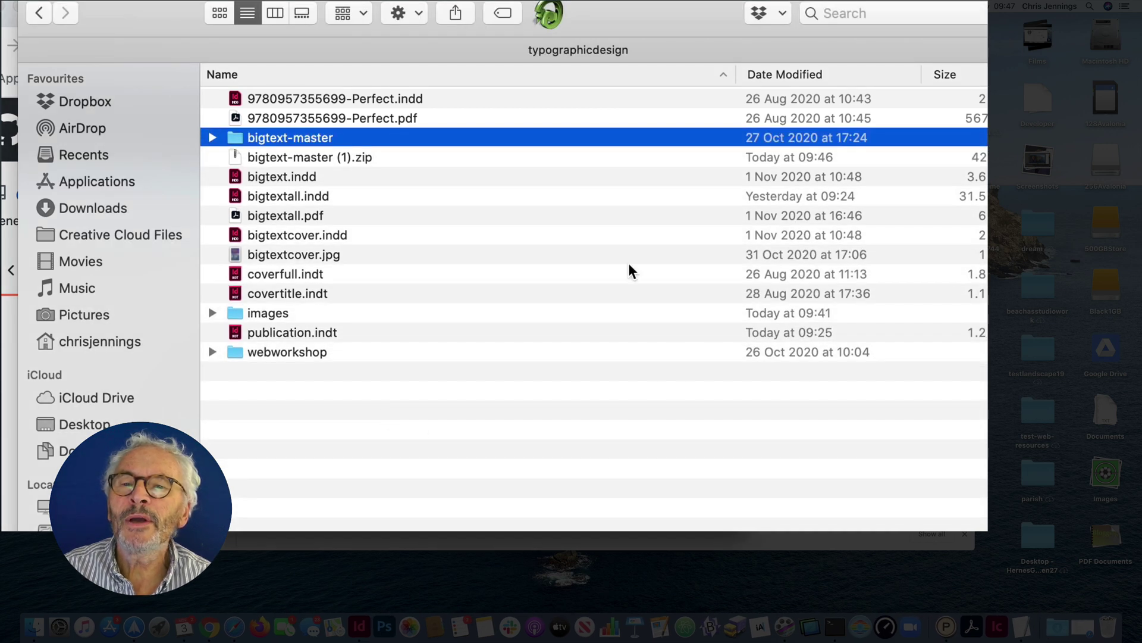
key("super+Tab")
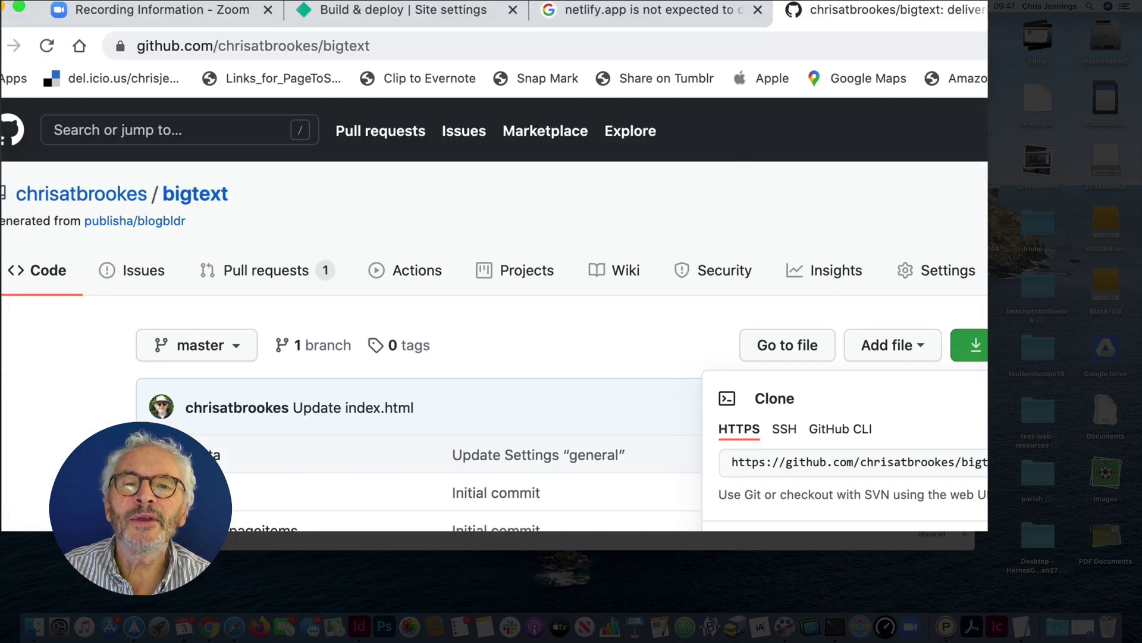
key("super+Tab")
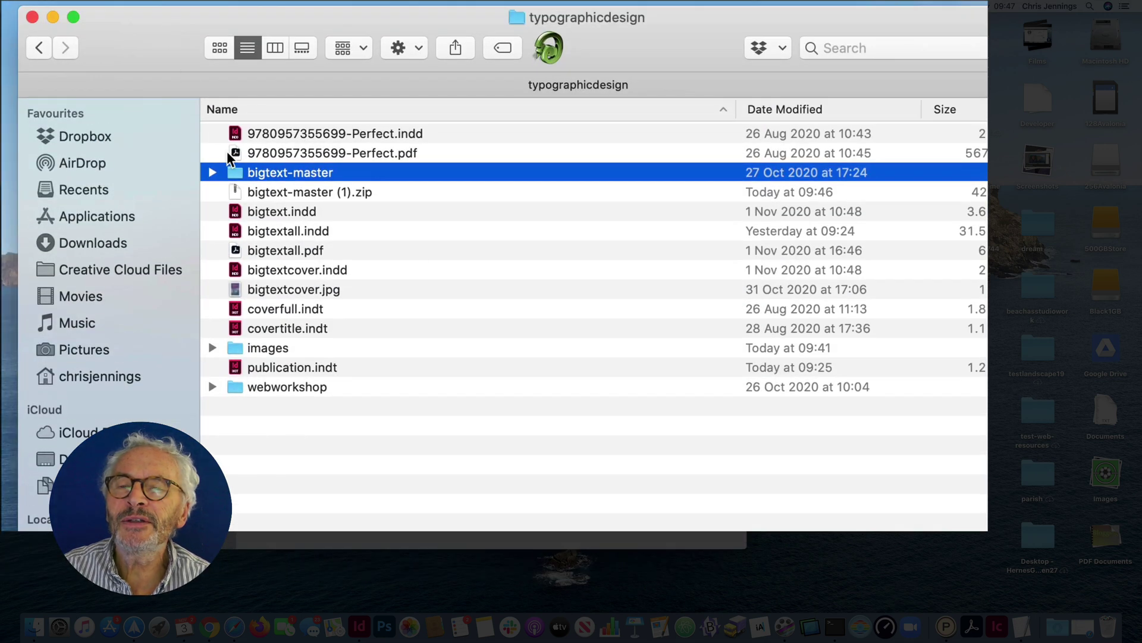
- Examine the contents of the extracted bigtext-master folder and the Markdown files in its _posts subfolder
left_click(212, 173)
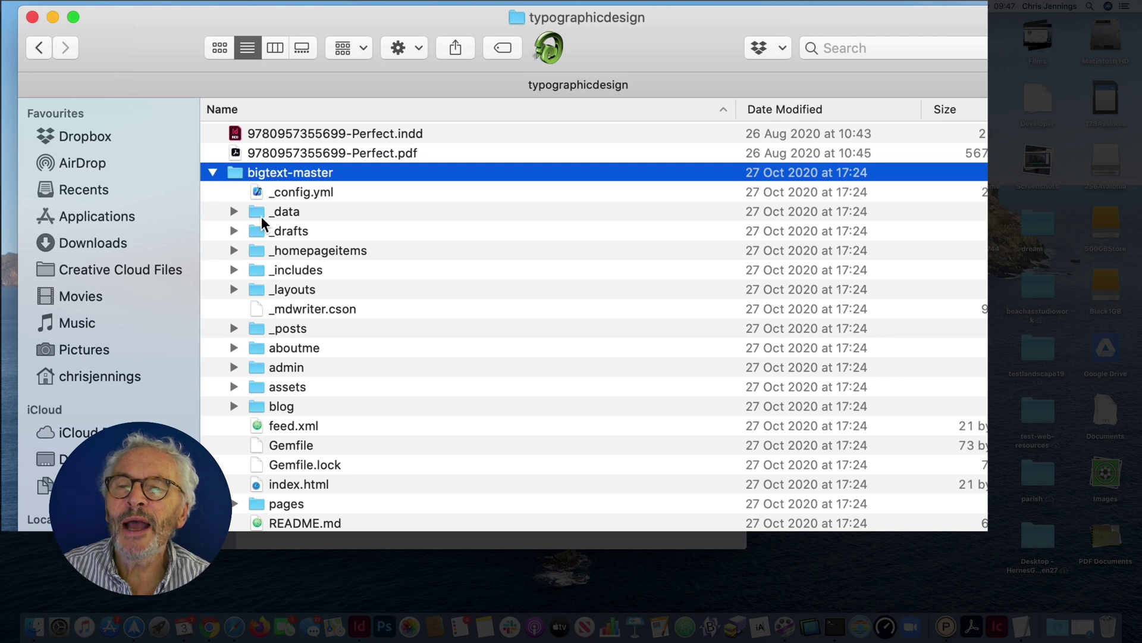
double_click(235, 172)
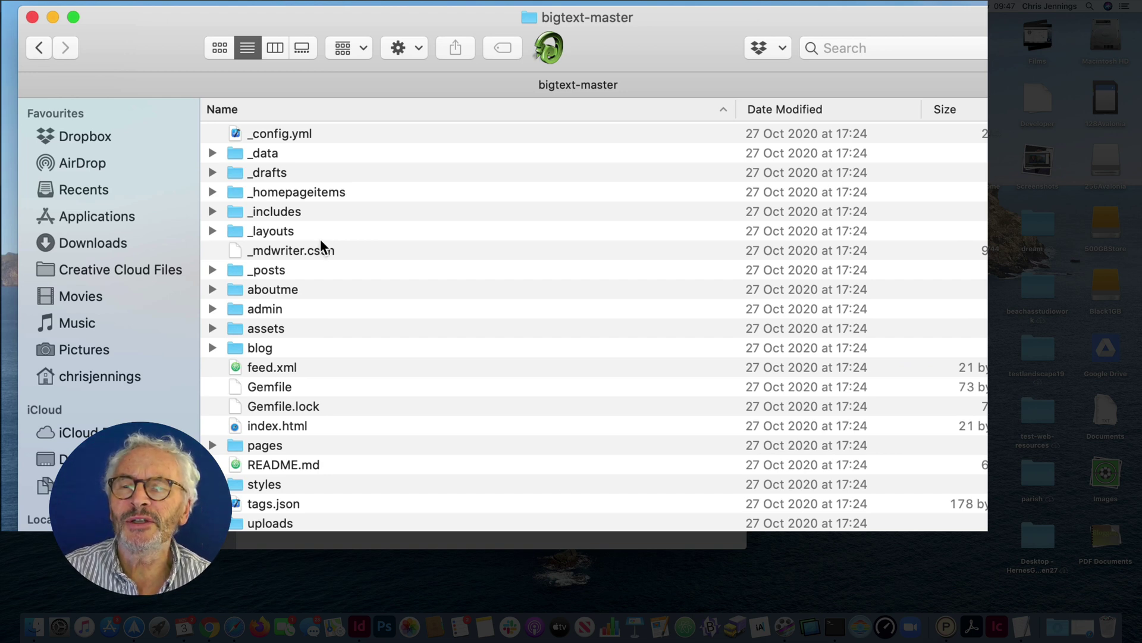
left_click(211, 271)
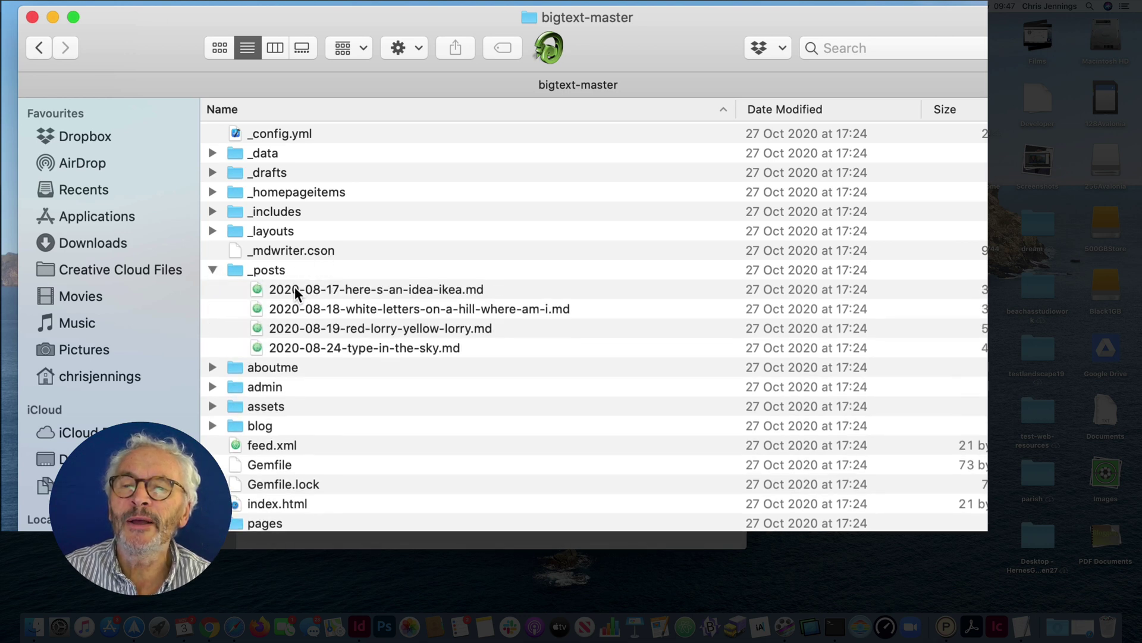
double_click(236, 271)
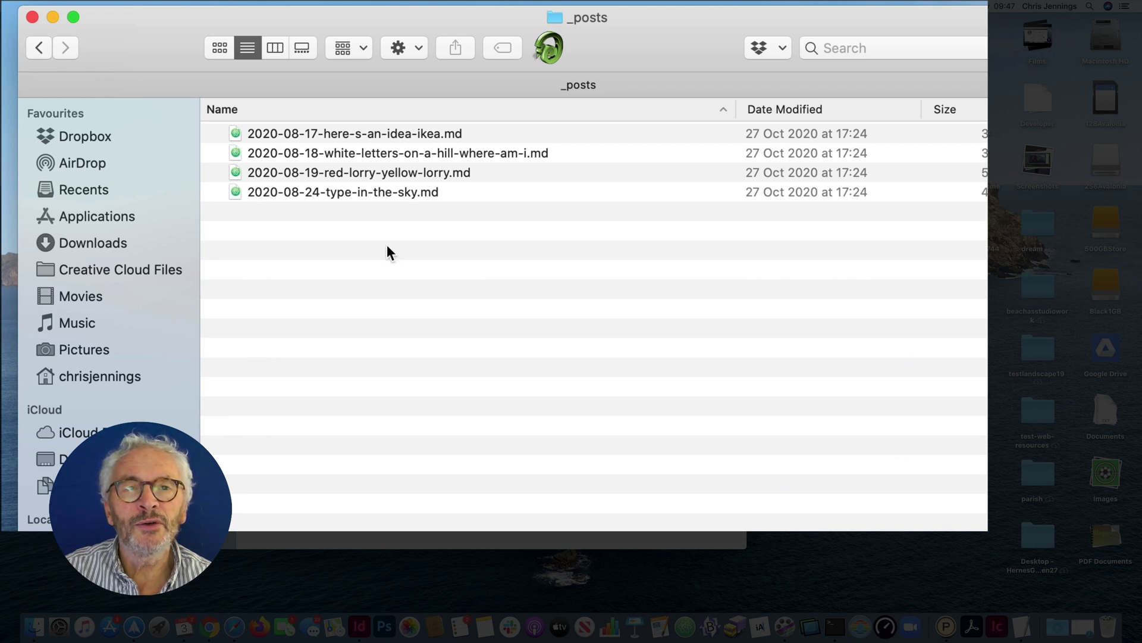
left_click(38, 46)
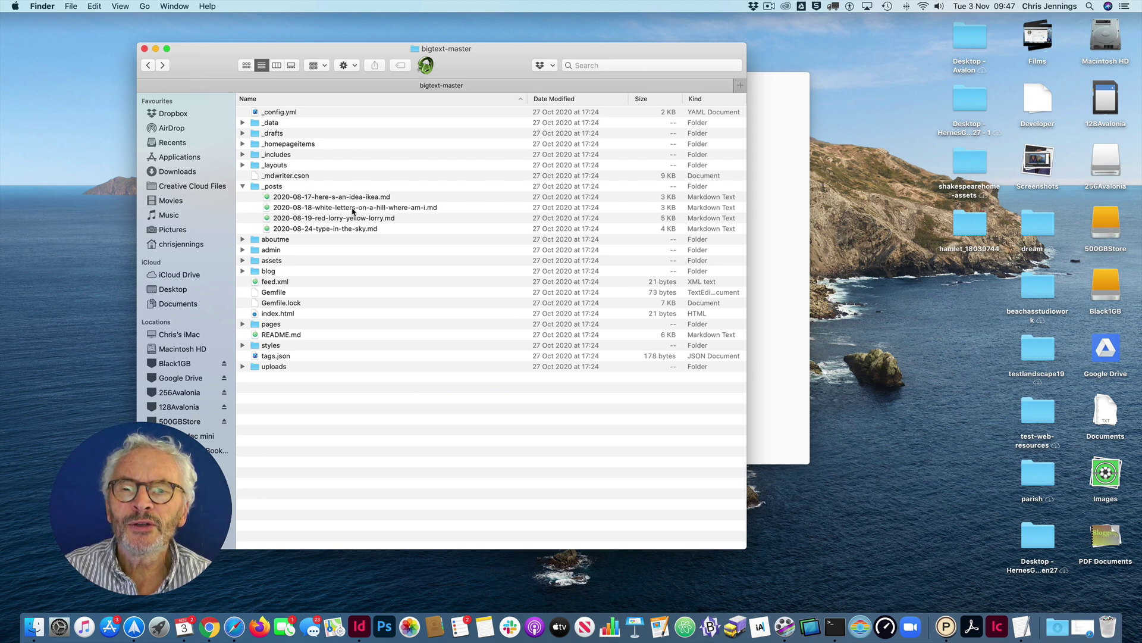
- Switch to PanWriter and open 2020-08-17-here-s-an-idea-ikea.md from the _posts folder of bigtext-master in typographicdesign
left_click(772, 238)
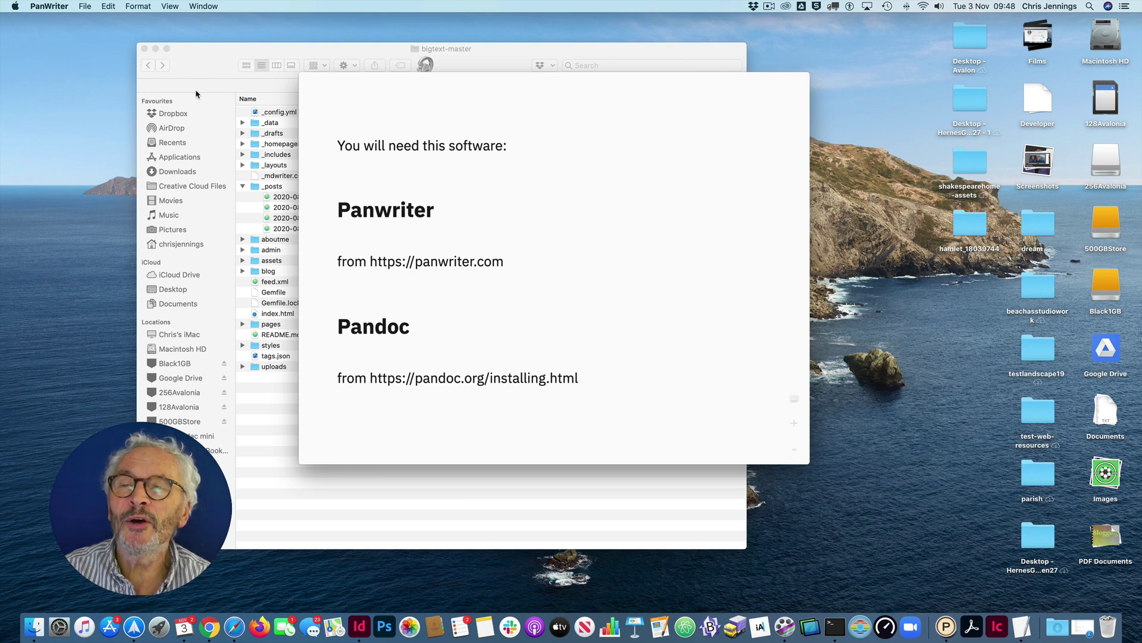
left_click(85, 6)
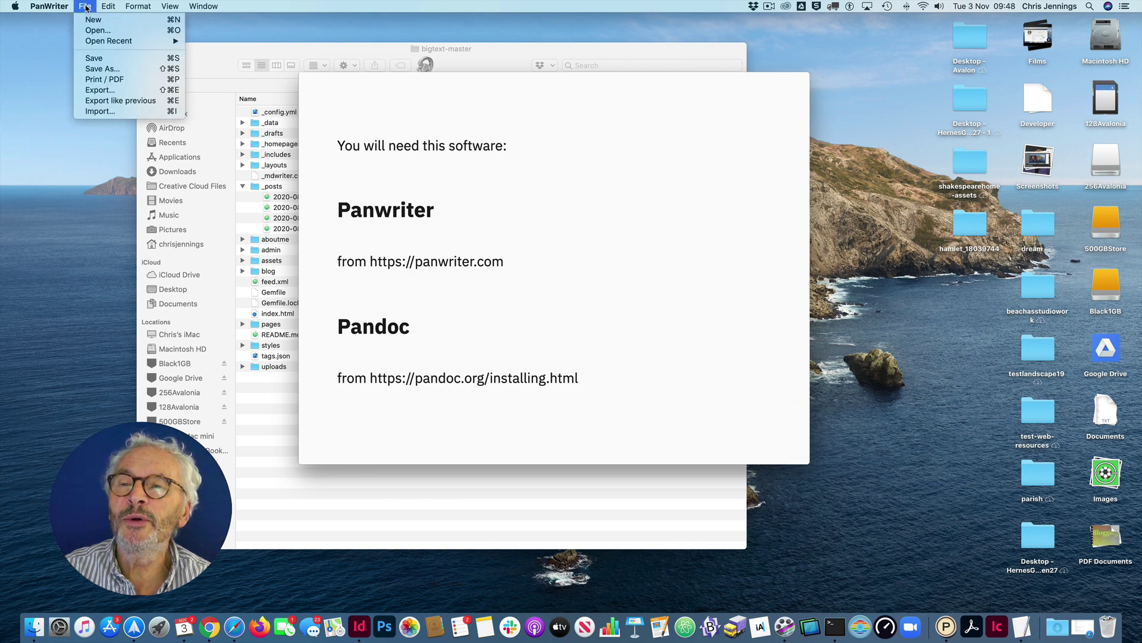
left_click(87, 30)
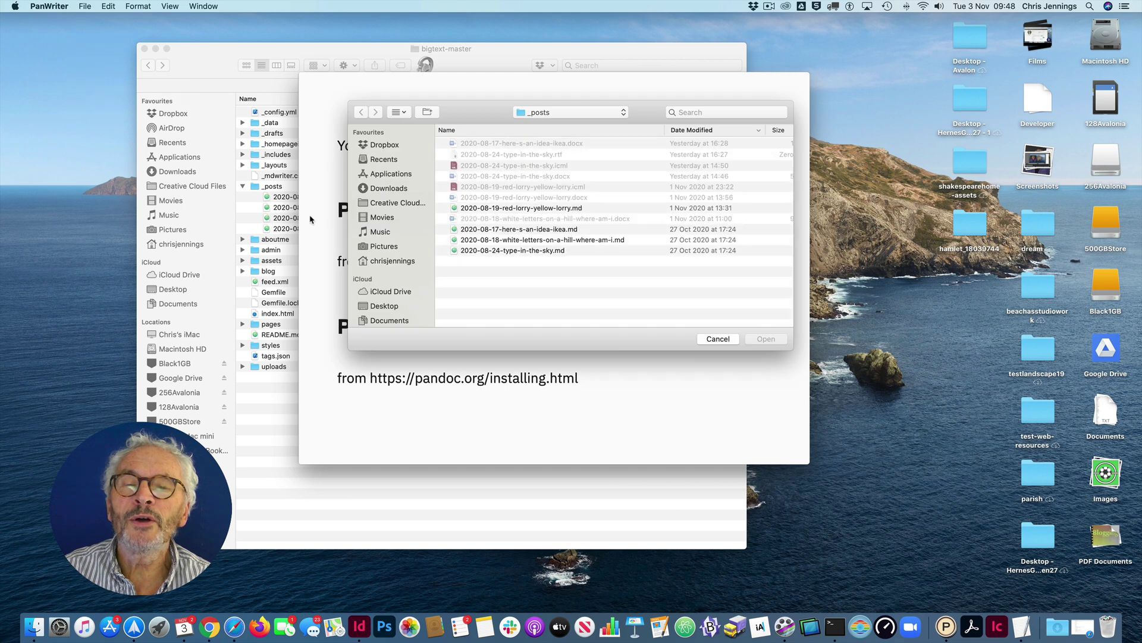
left_click(565, 115)
left_click(559, 135)
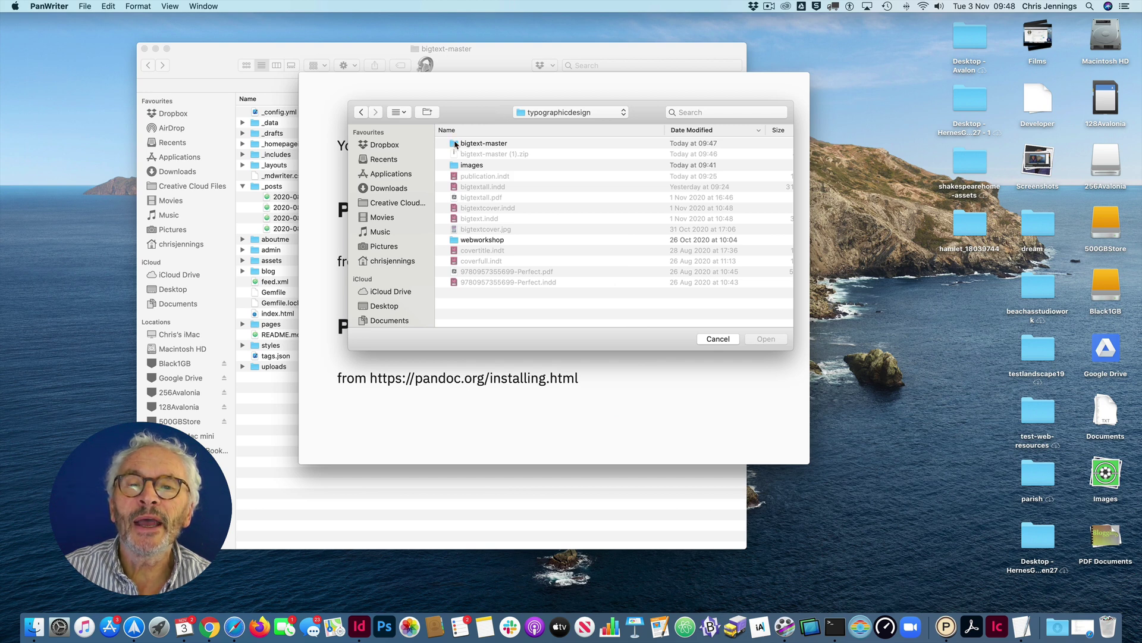
double_click(456, 144)
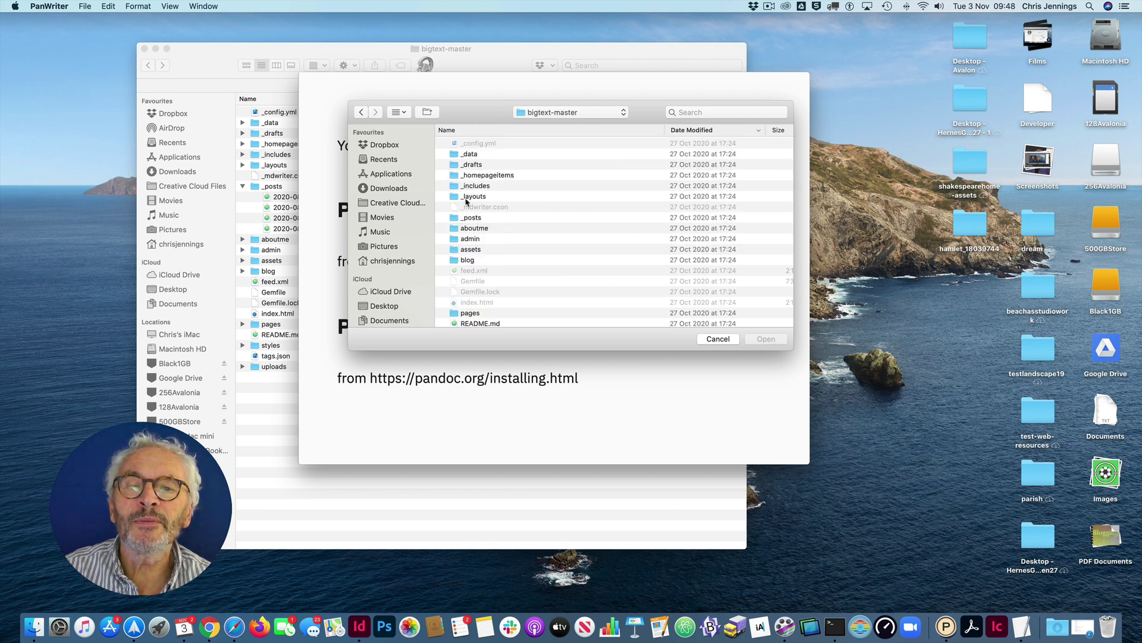
double_click(455, 218)
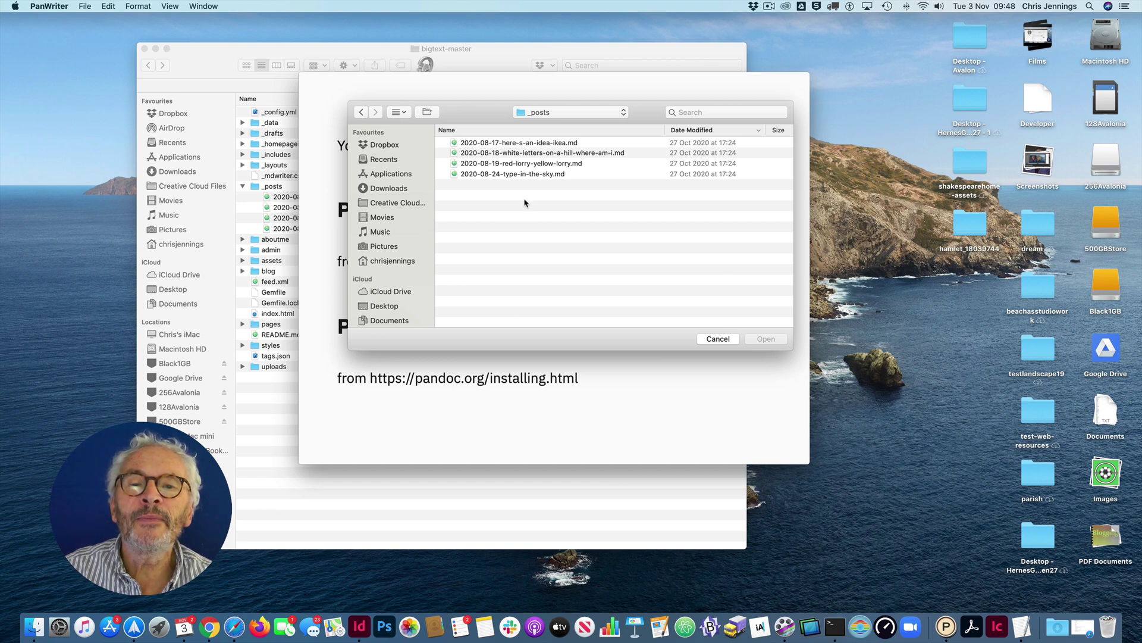
left_click(476, 144)
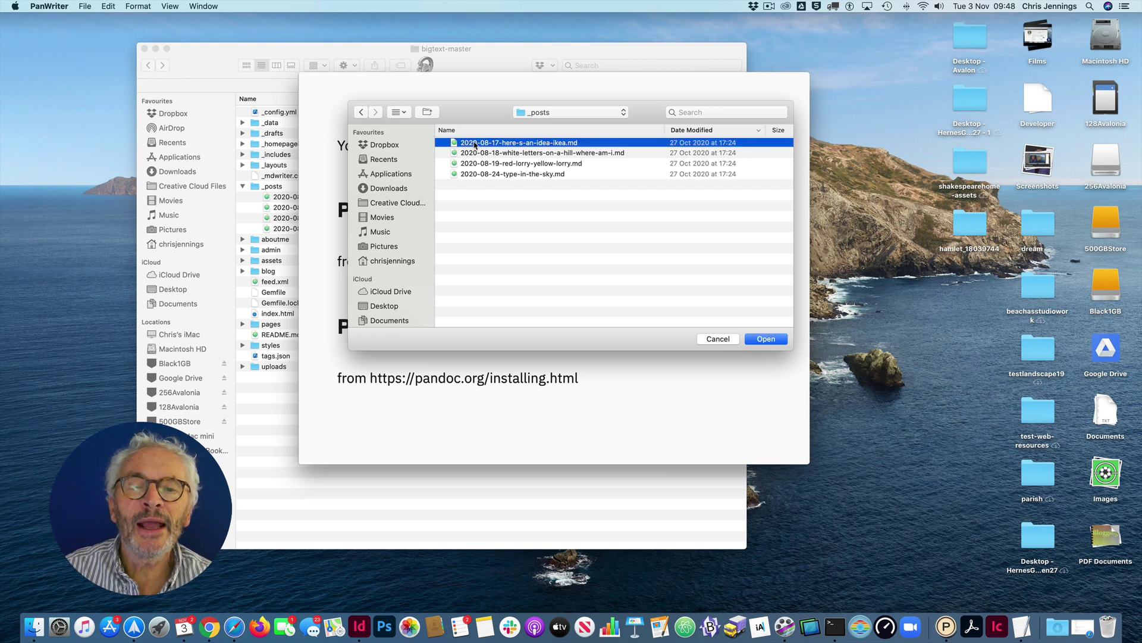
left_click(761, 340)
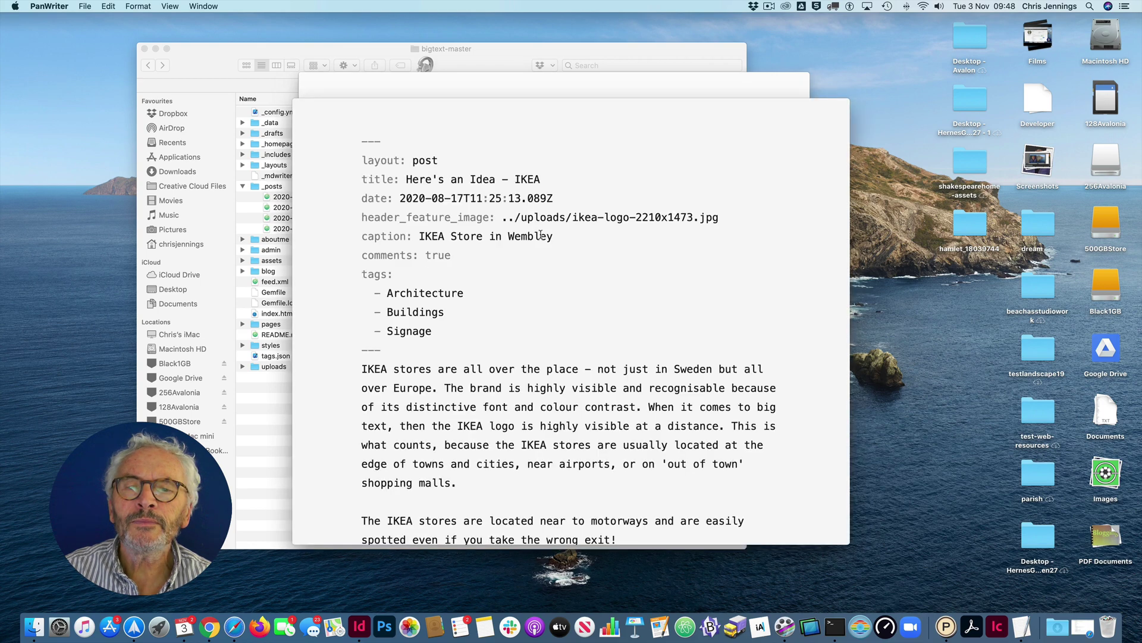
- Enlarge the document window and read through the IKEA post's front matter, body text, links and image references
mouse_move(431, 113)
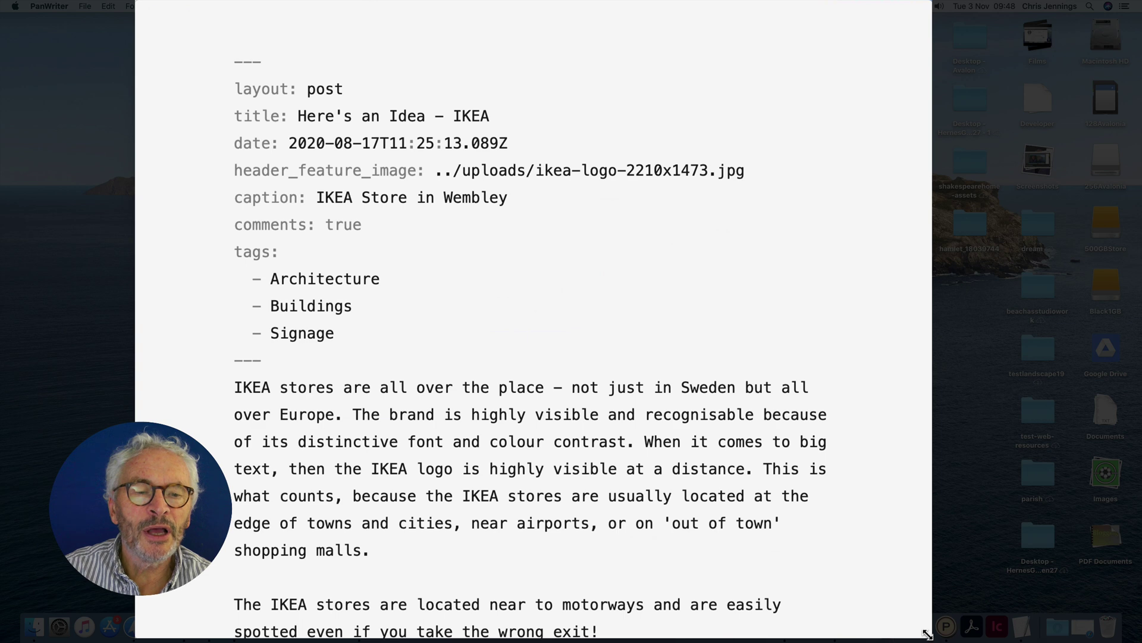
left_click_drag(927, 635, 950, 641)
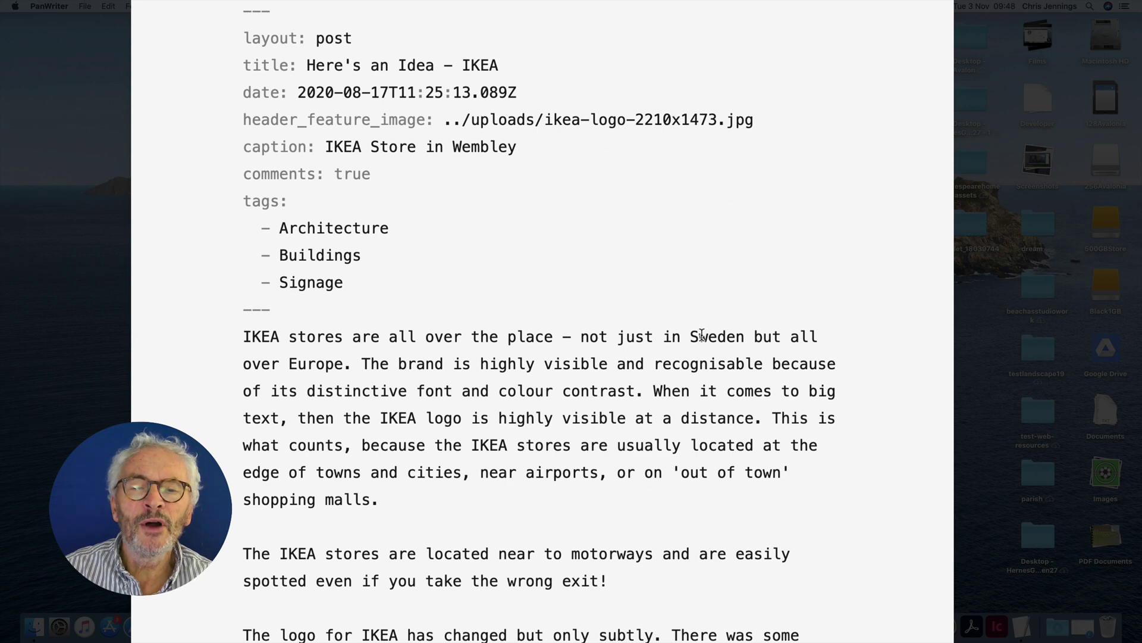
scroll(727, 336, "down", 10)
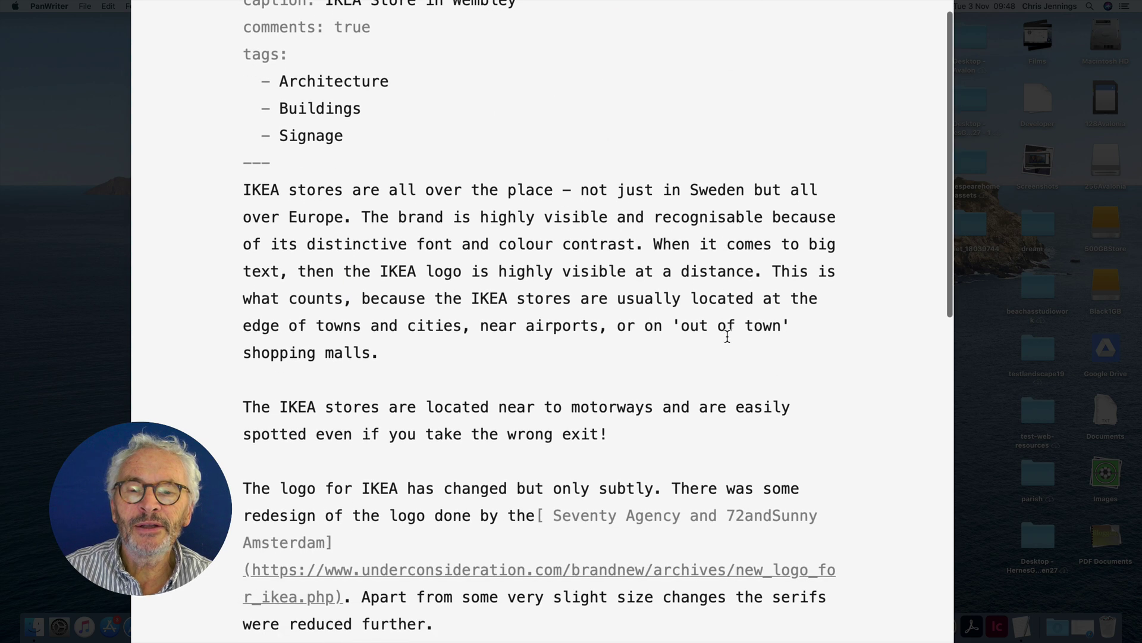
scroll(727, 336, "down", 20)
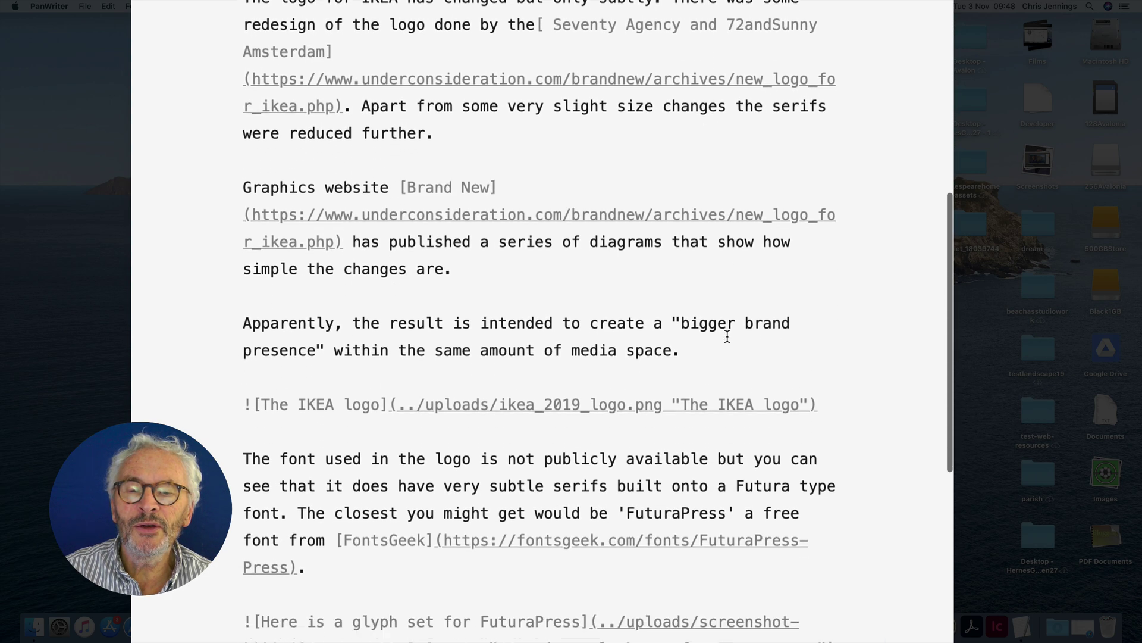
scroll(727, 336, "down", 1)
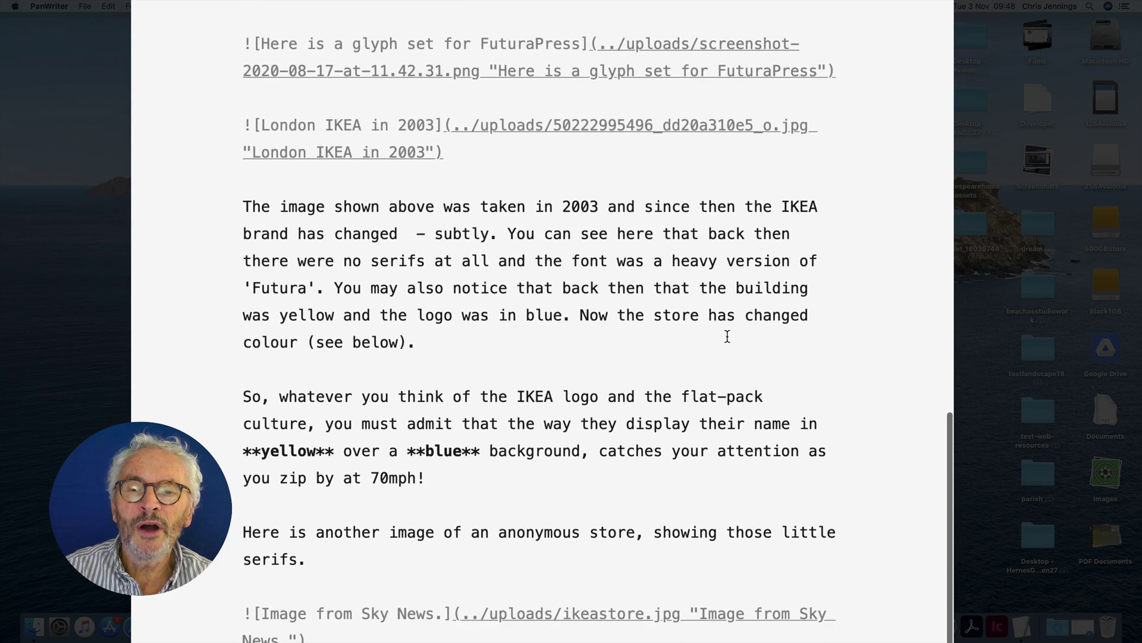
scroll(727, 336, "up", 20)
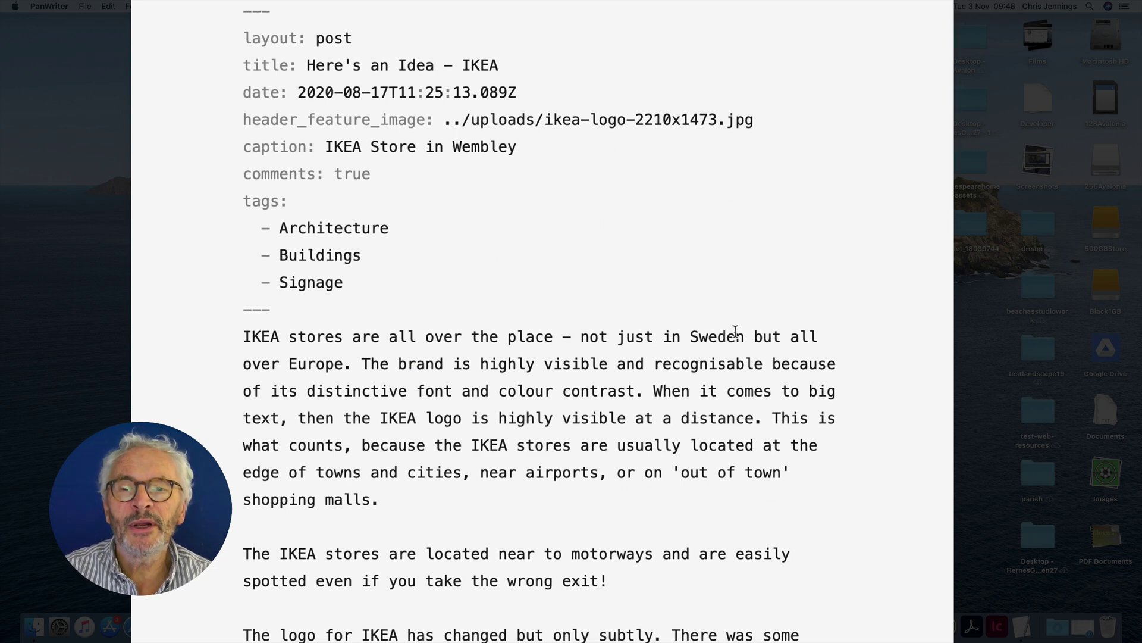
scroll(704, 336, "down", 3)
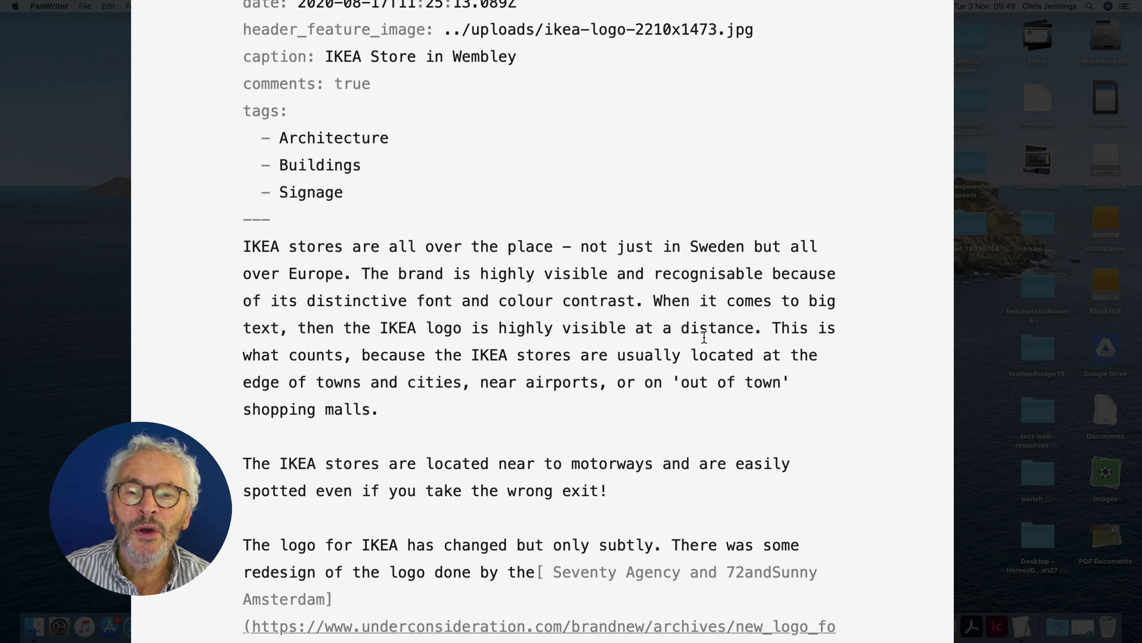
- Compare the IKEA post's Markdown source with its rendered preview side by side in a wider window, and return to the editor-only view
scroll(704, 337, "up", 3)
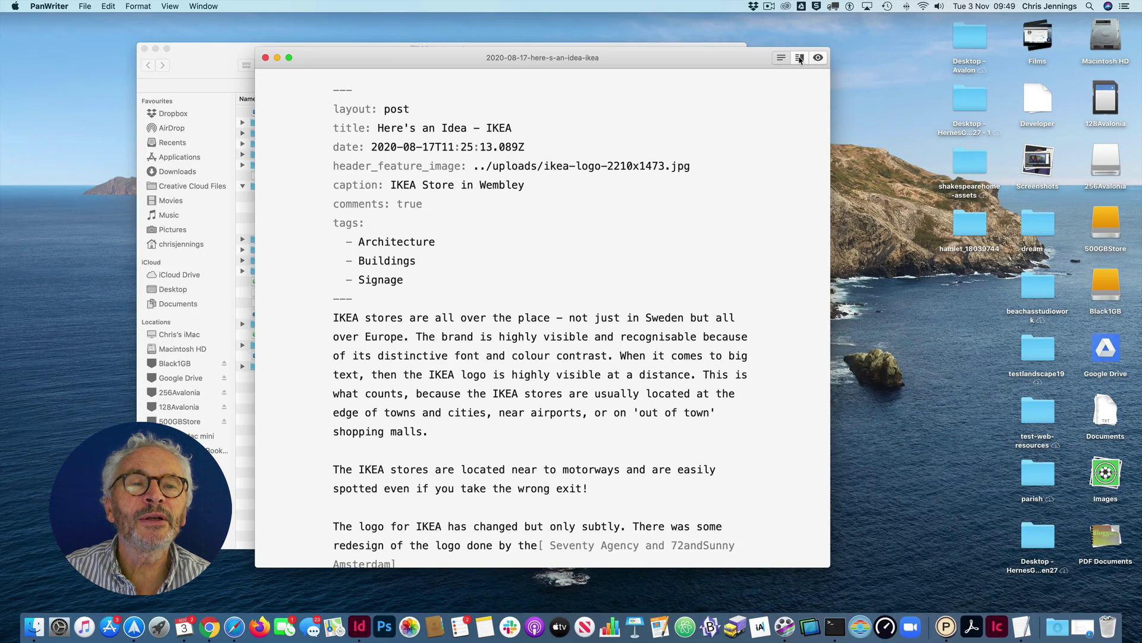
left_click(799, 58)
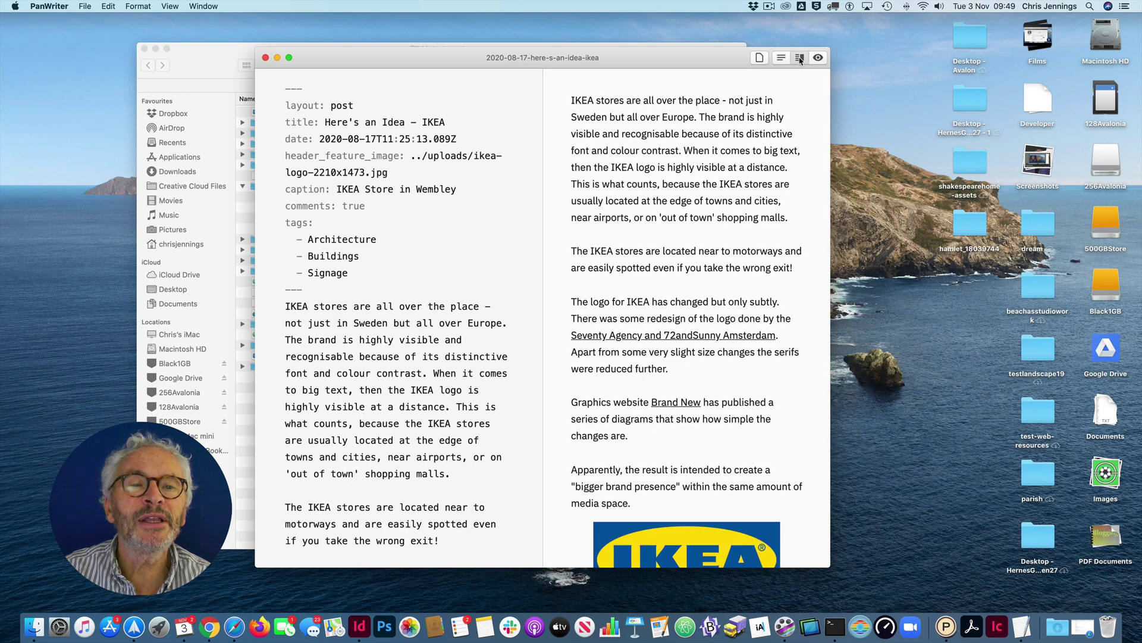
left_click_drag(830, 249, 921, 249)
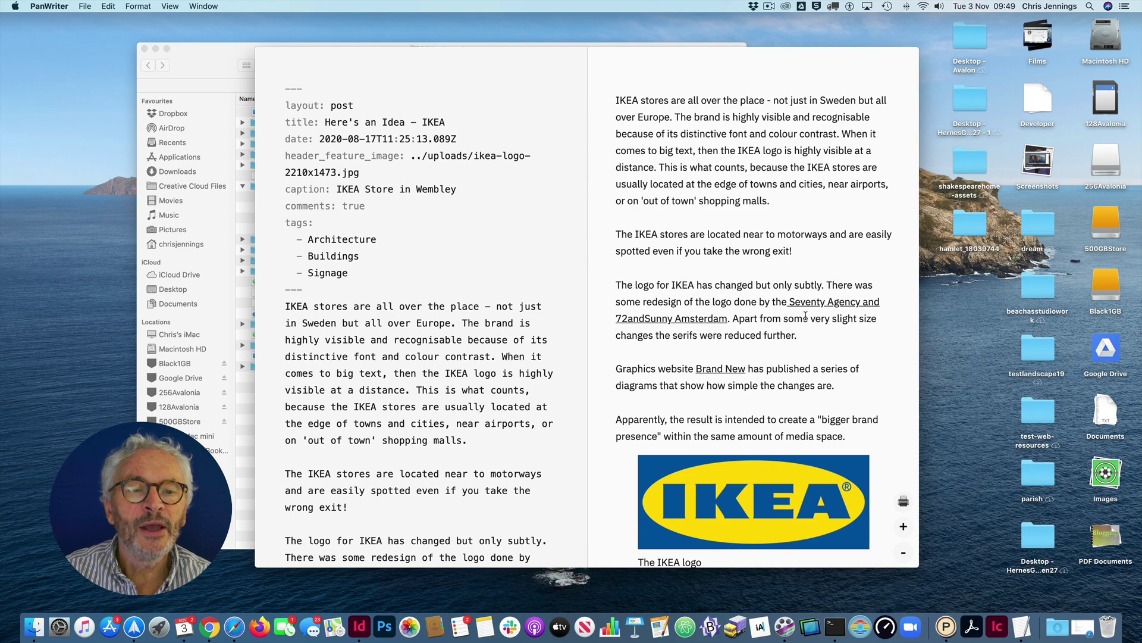
scroll(806, 315, "down", 3)
scroll(806, 315, "down", 5)
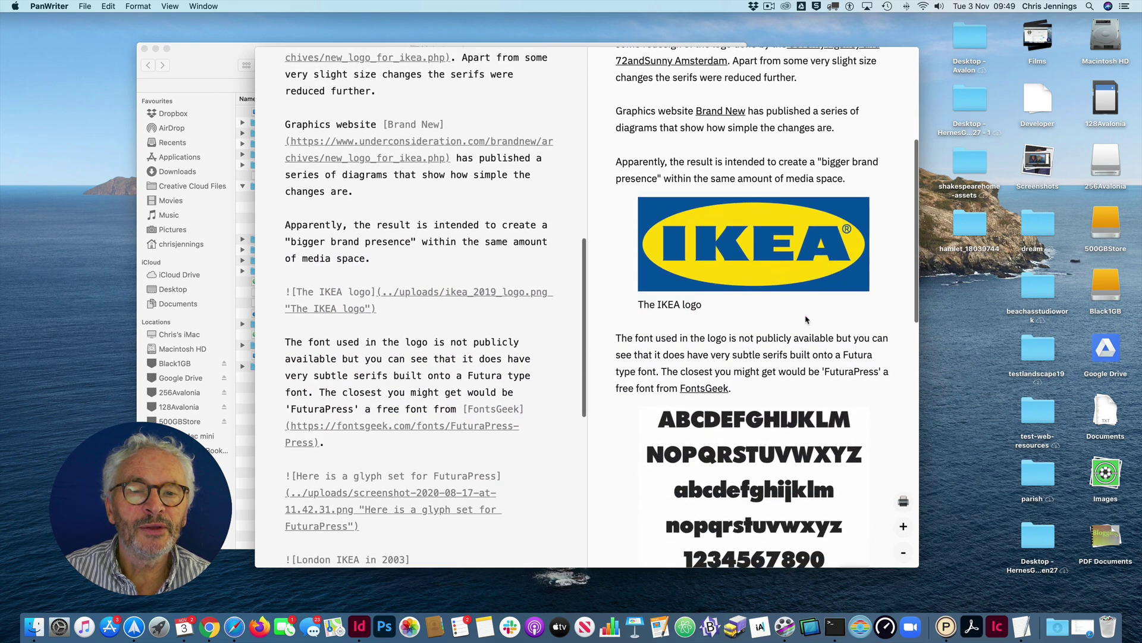
scroll(806, 316, "down", 6)
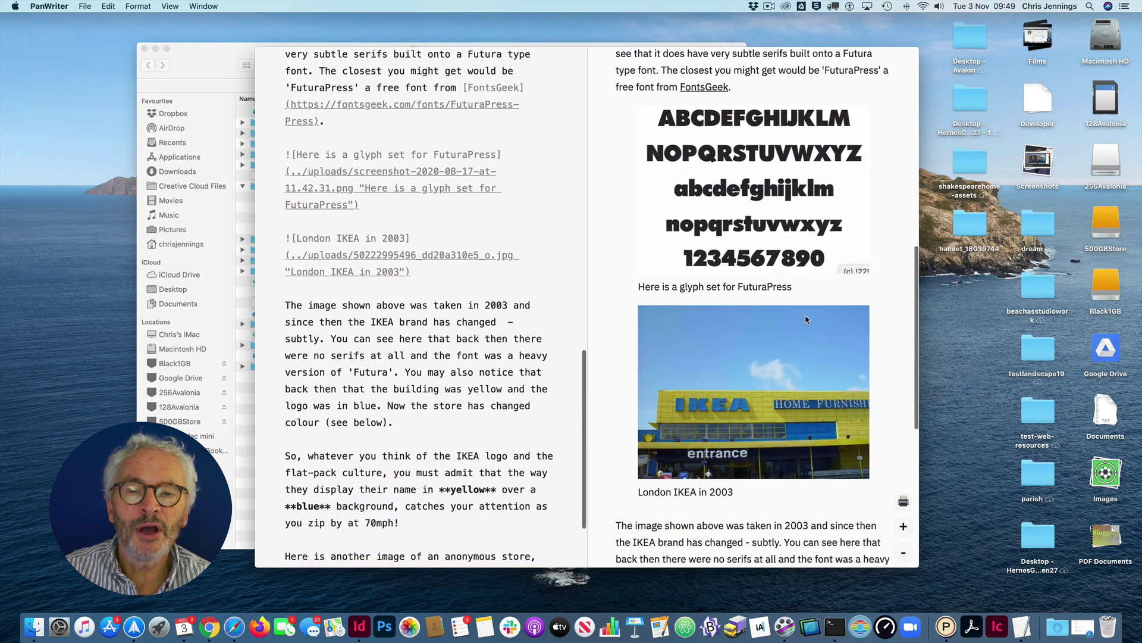
scroll(805, 320, "down", 6)
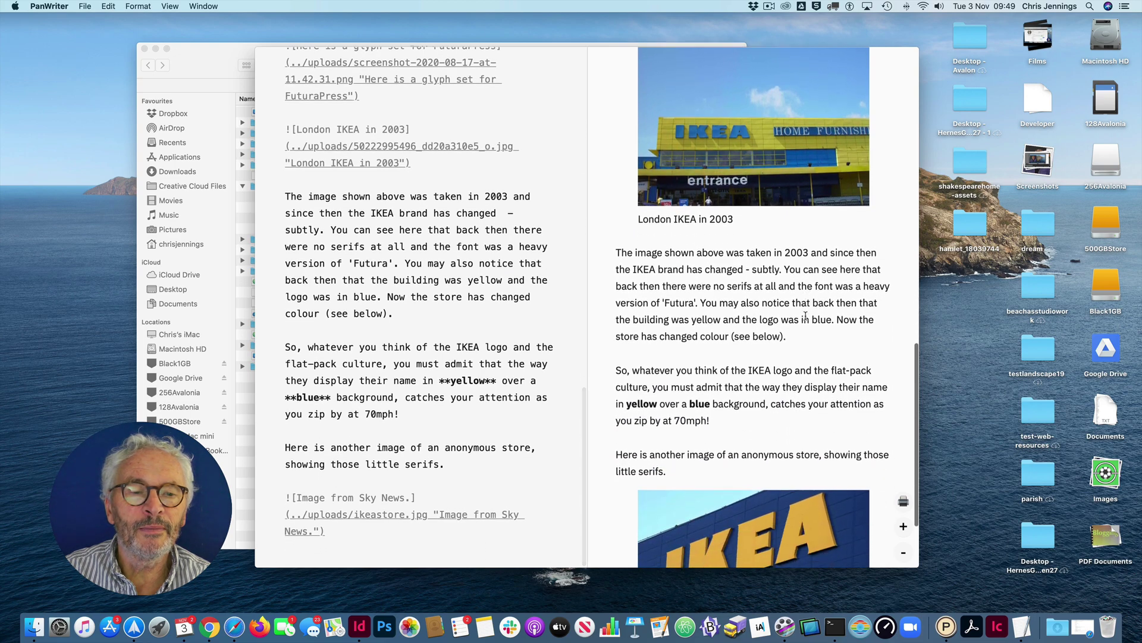
scroll(806, 320, "up", 8)
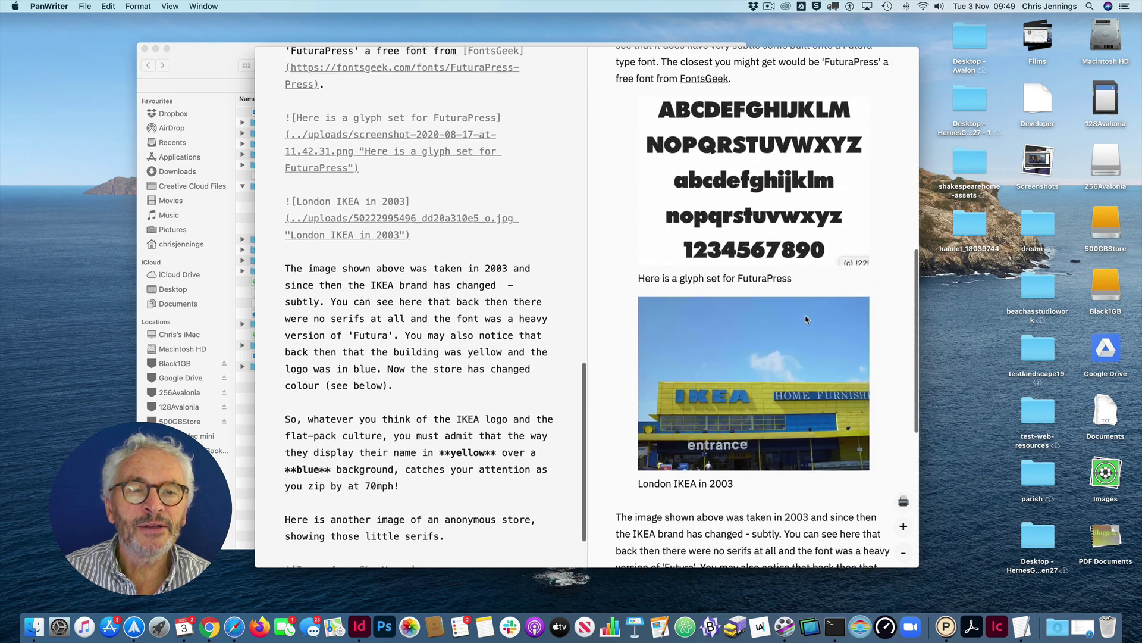
scroll(806, 319, "up", 5)
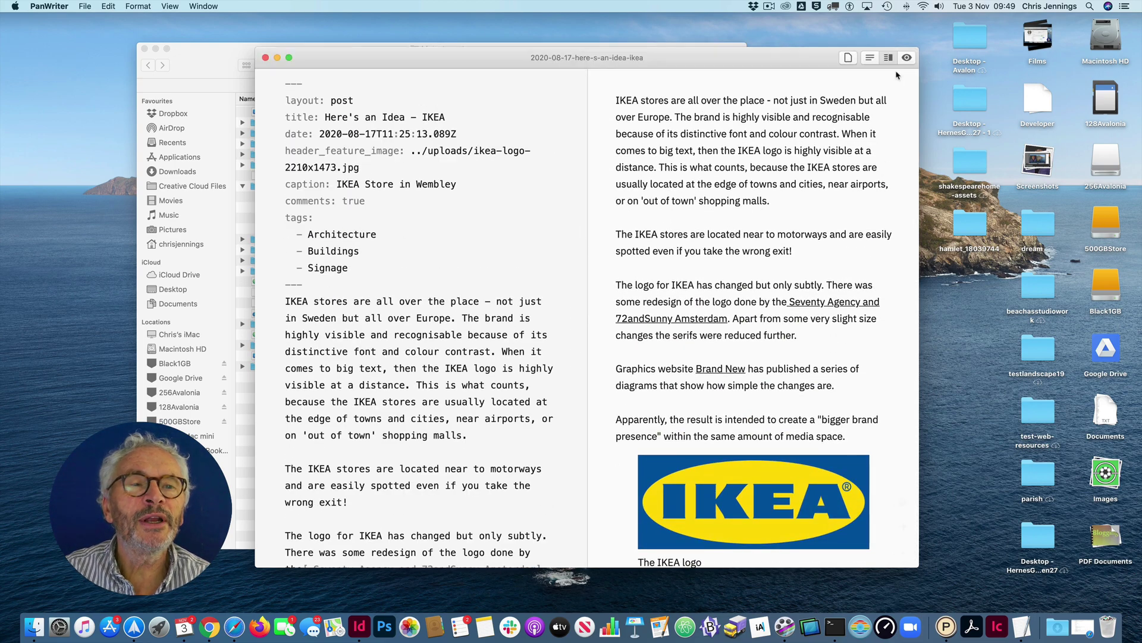
left_click(870, 57)
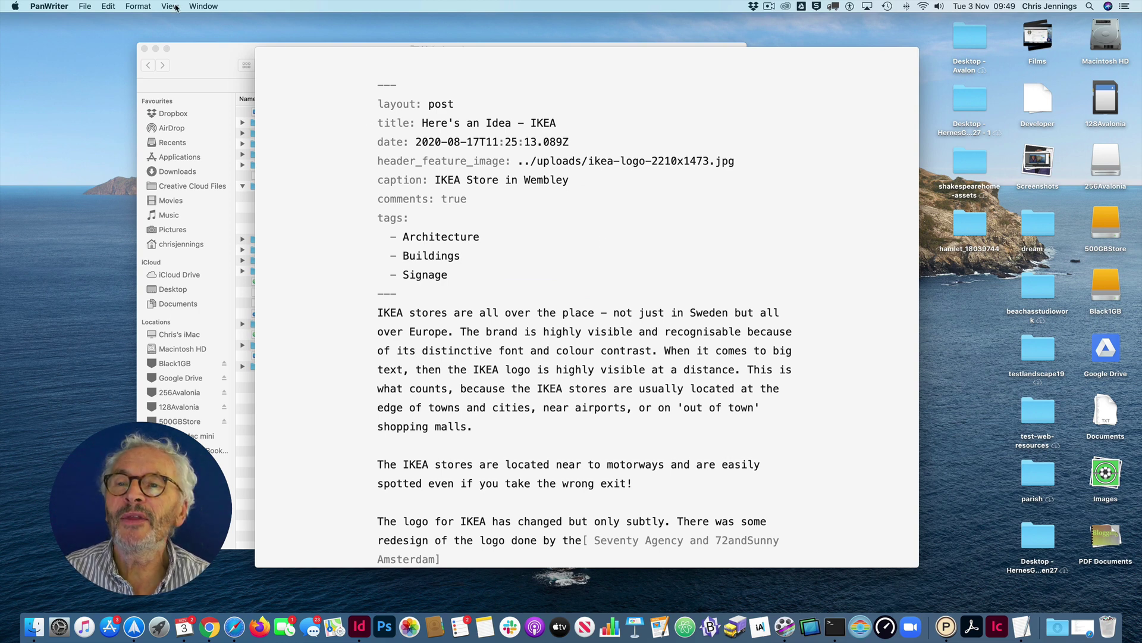
- Export the IKEA post as a Word (docx) file named 2020-08-17-here-s-an-idea-ikea into the _posts folder
left_click(85, 6)
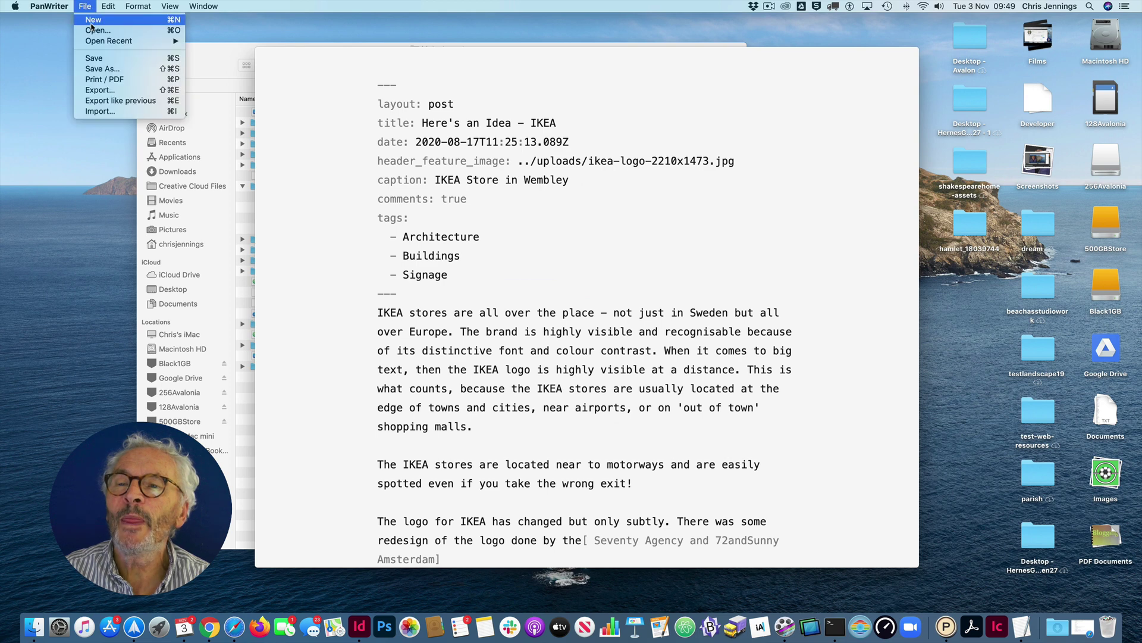
left_click(112, 90)
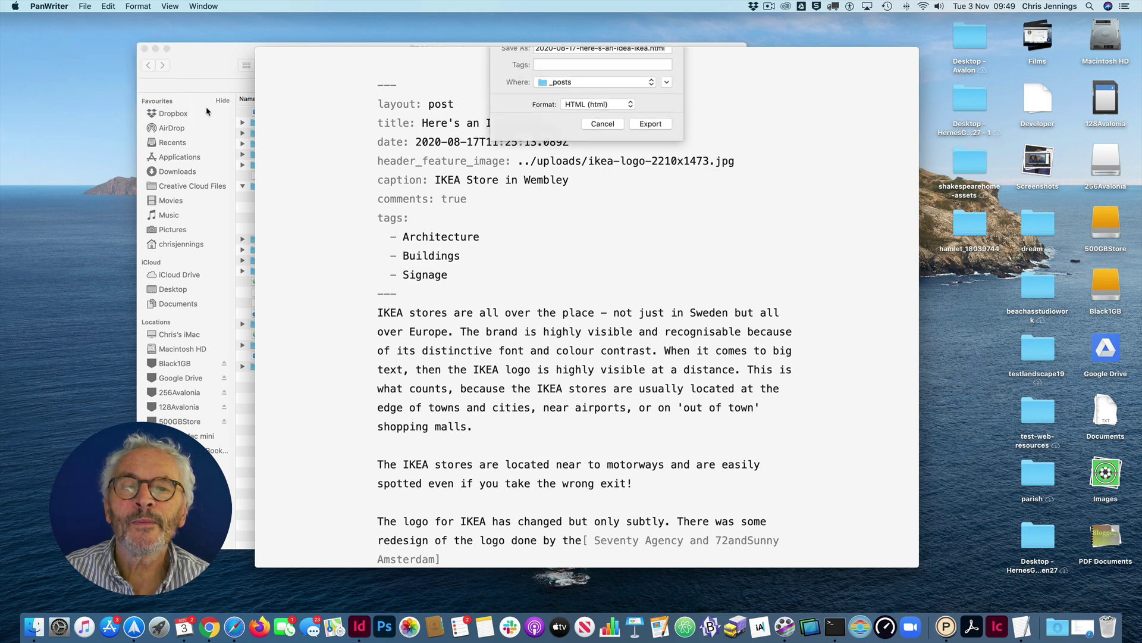
left_click(622, 120)
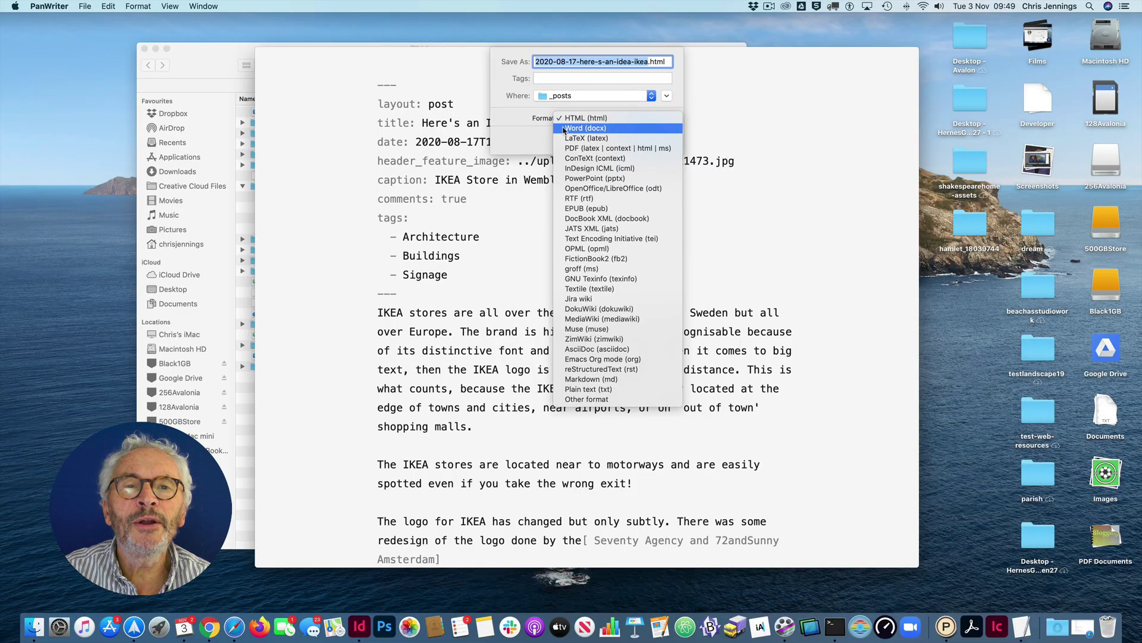
left_click(564, 129)
left_click(652, 139)
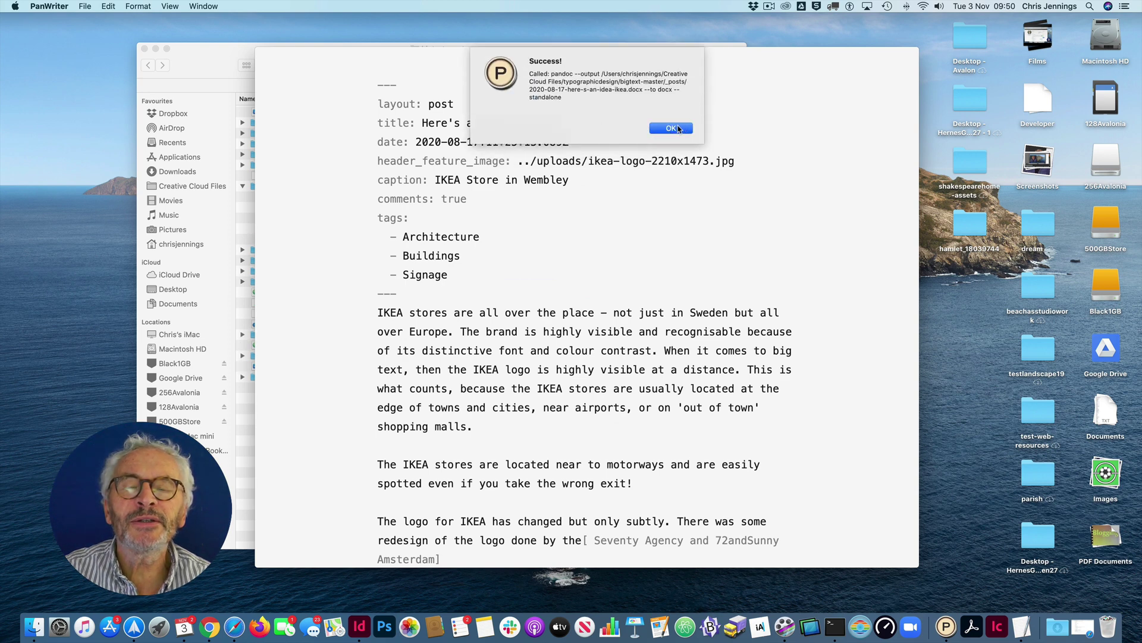
left_click(671, 128)
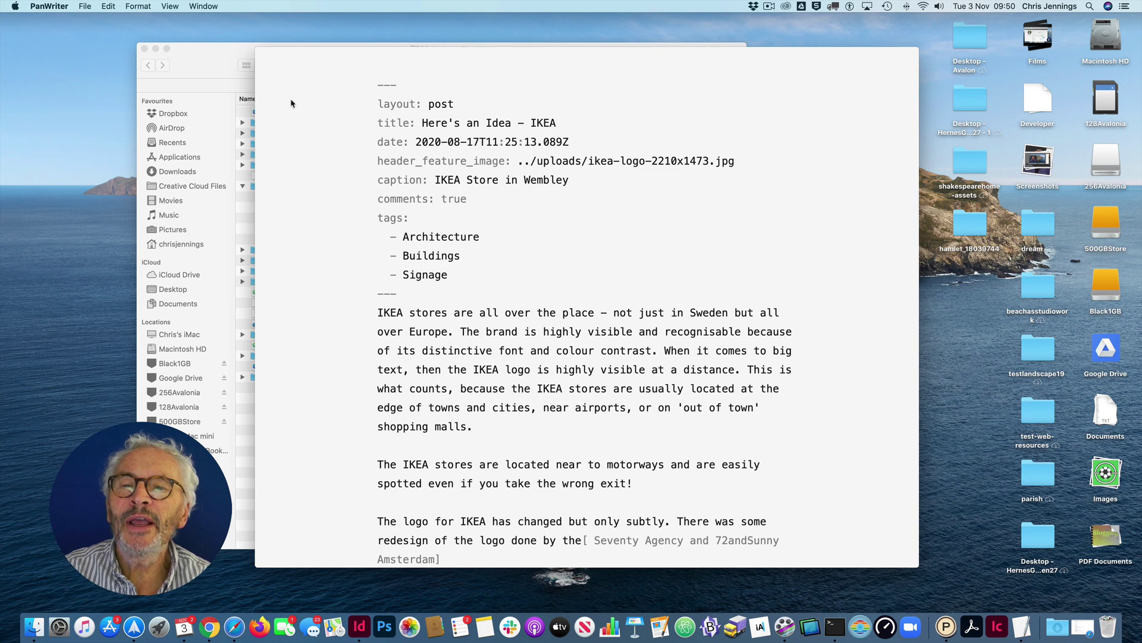
- Switch to Finder and check the _posts folder of bigtext-master for the exported Word file
left_click(216, 64)
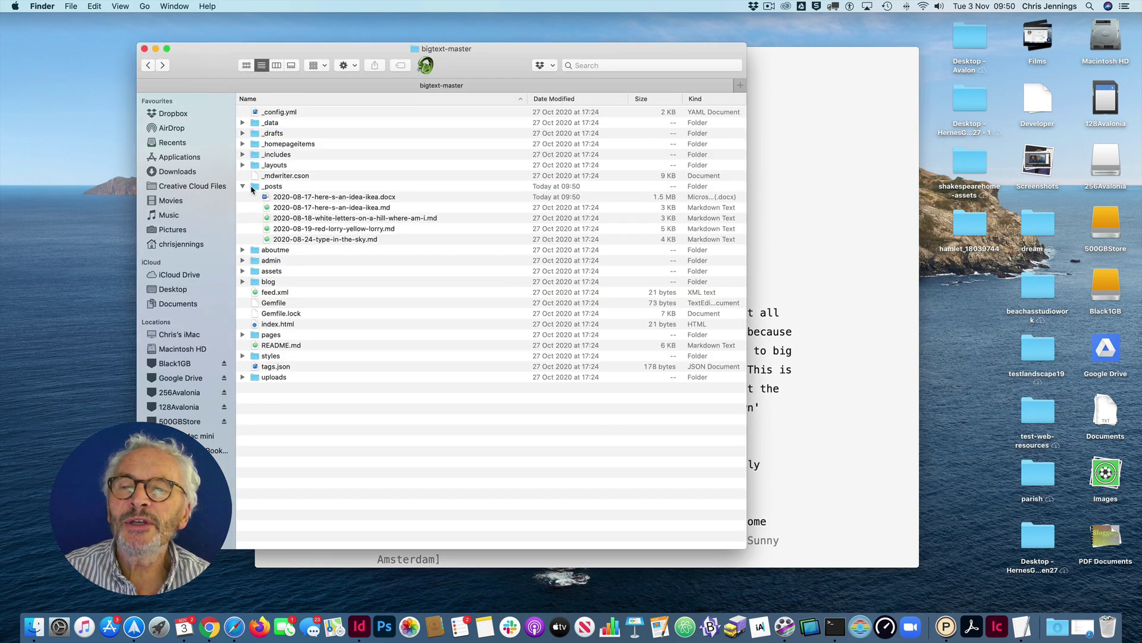
double_click(255, 187)
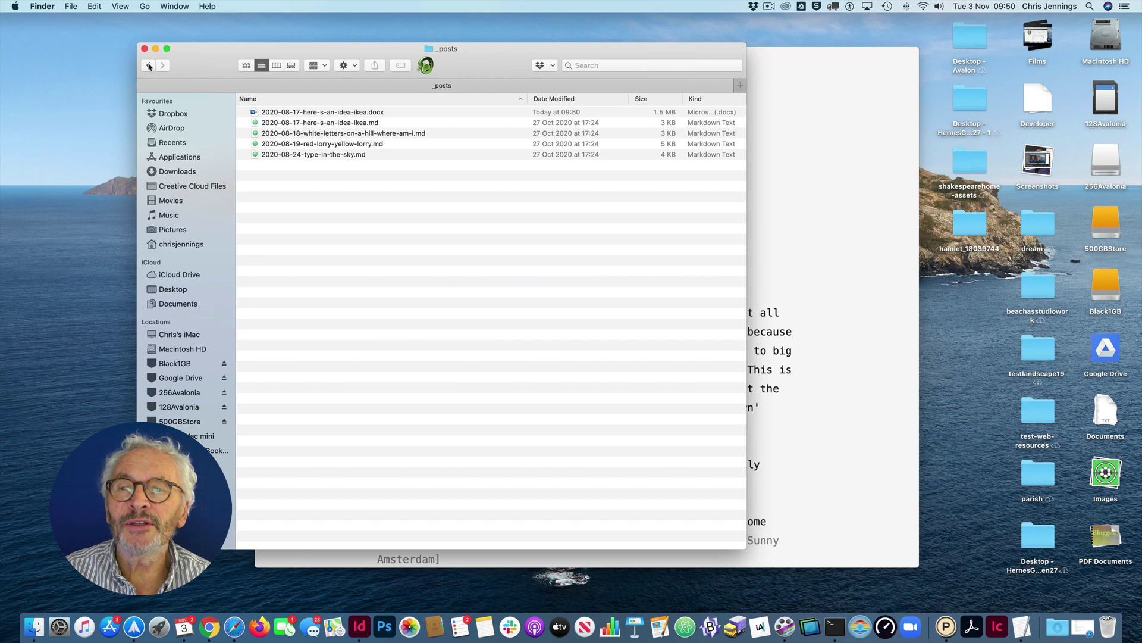
left_click(148, 66)
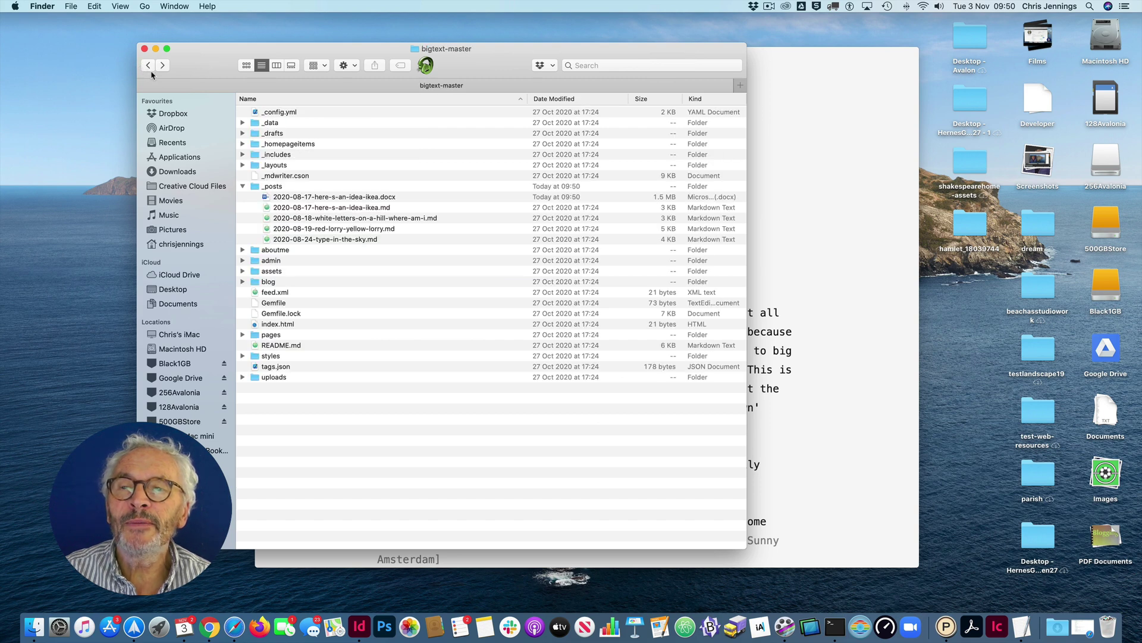
- Go back to the typographicdesign folder, collapse bigtext-master and open the publication.indt template in InDesign
left_click(147, 66)
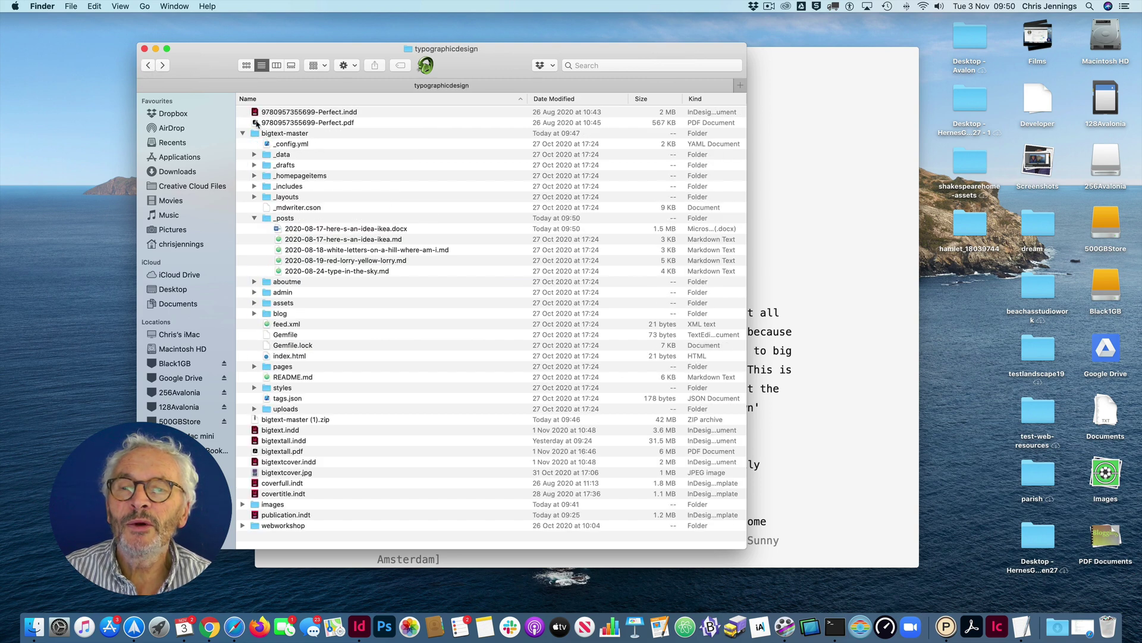
left_click(243, 134)
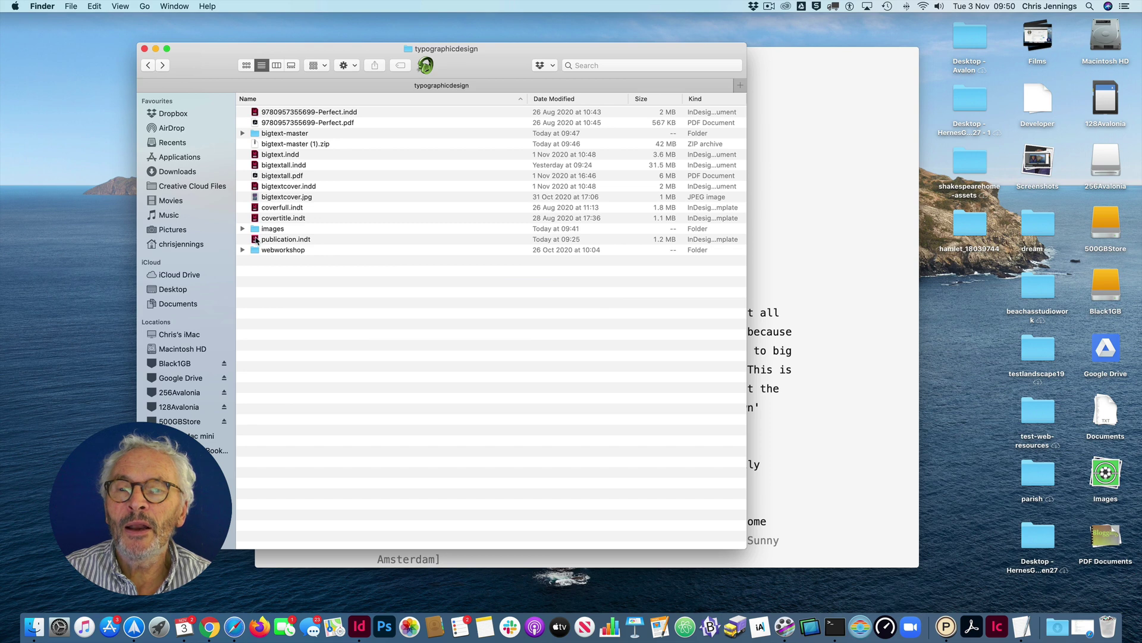
double_click(256, 240)
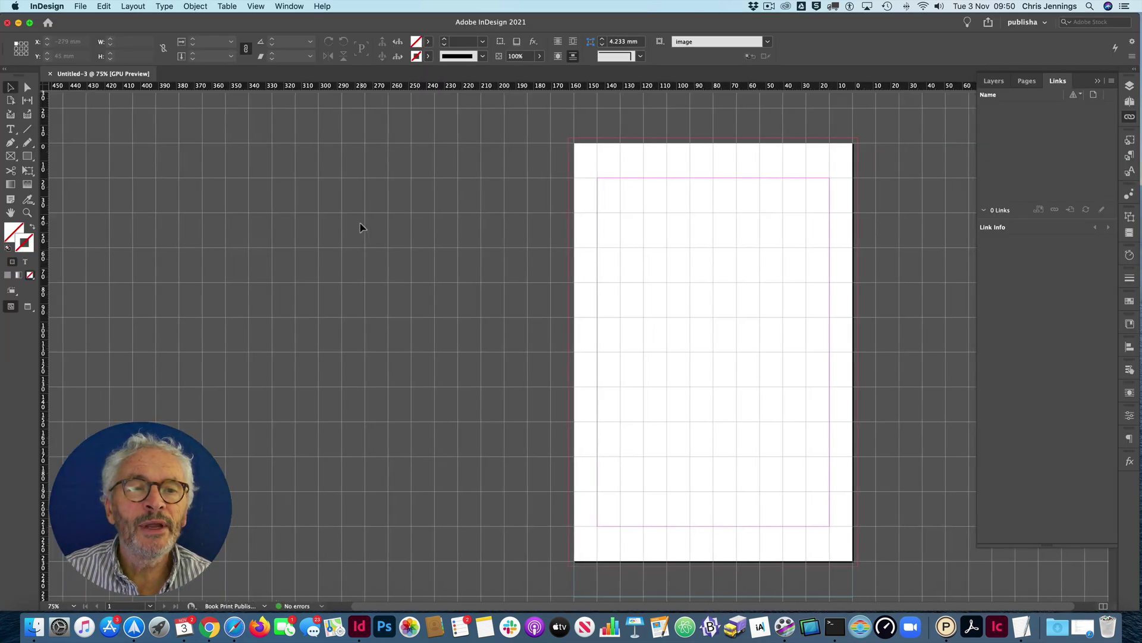
scroll(360, 226, "right", 3)
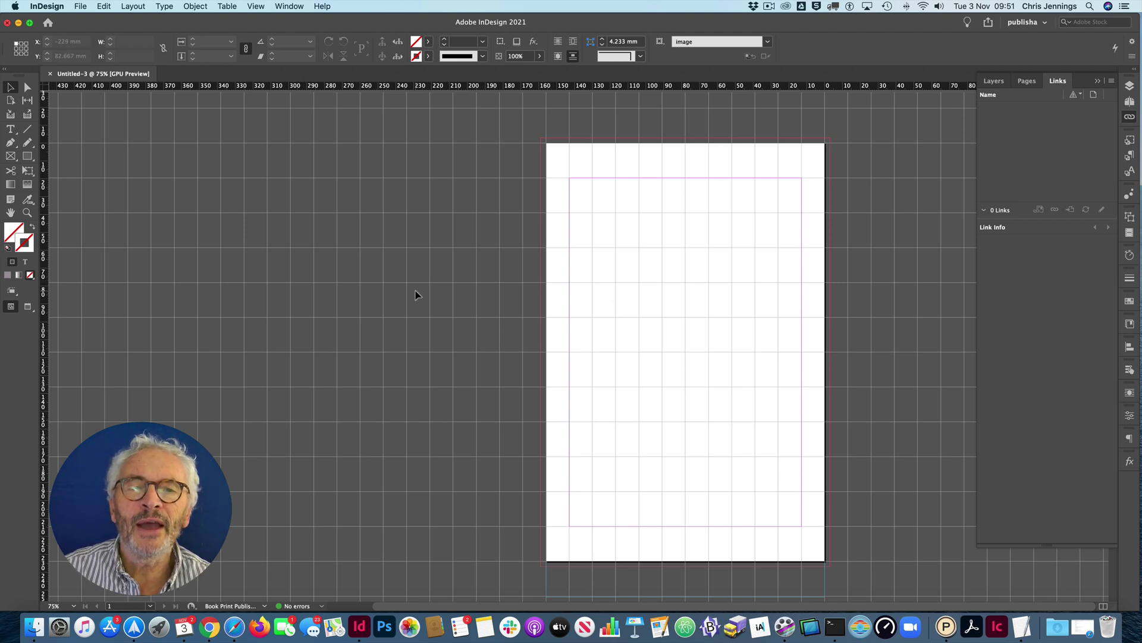
- Start placing a file and browse to the _posts folder of bigtext-master inside typographicdesign
left_click(80, 6)
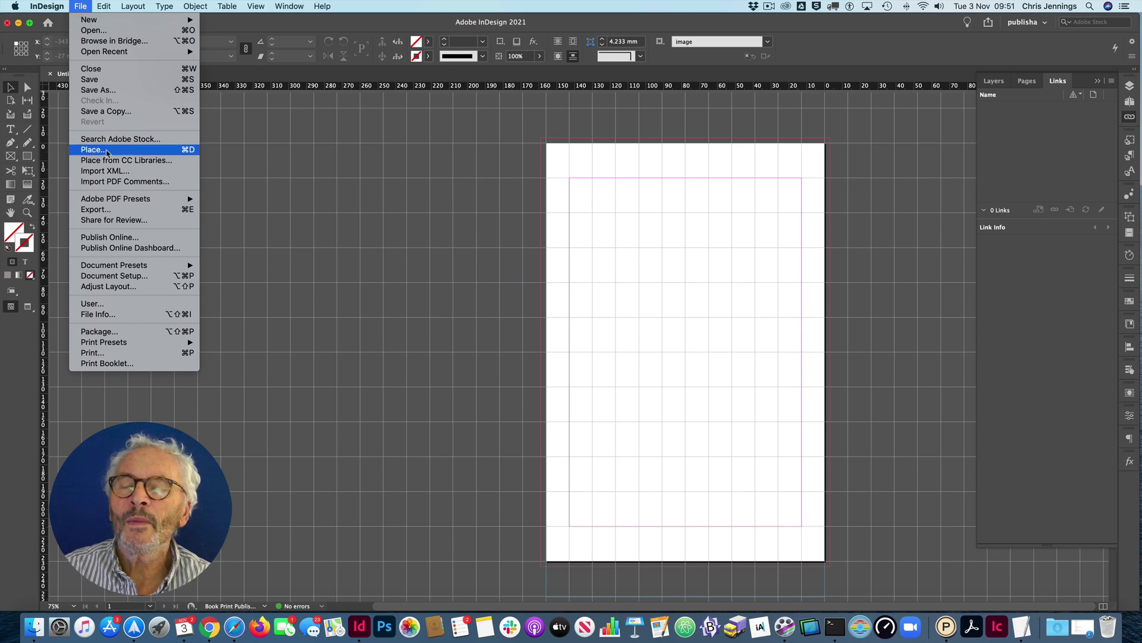
left_click(94, 149)
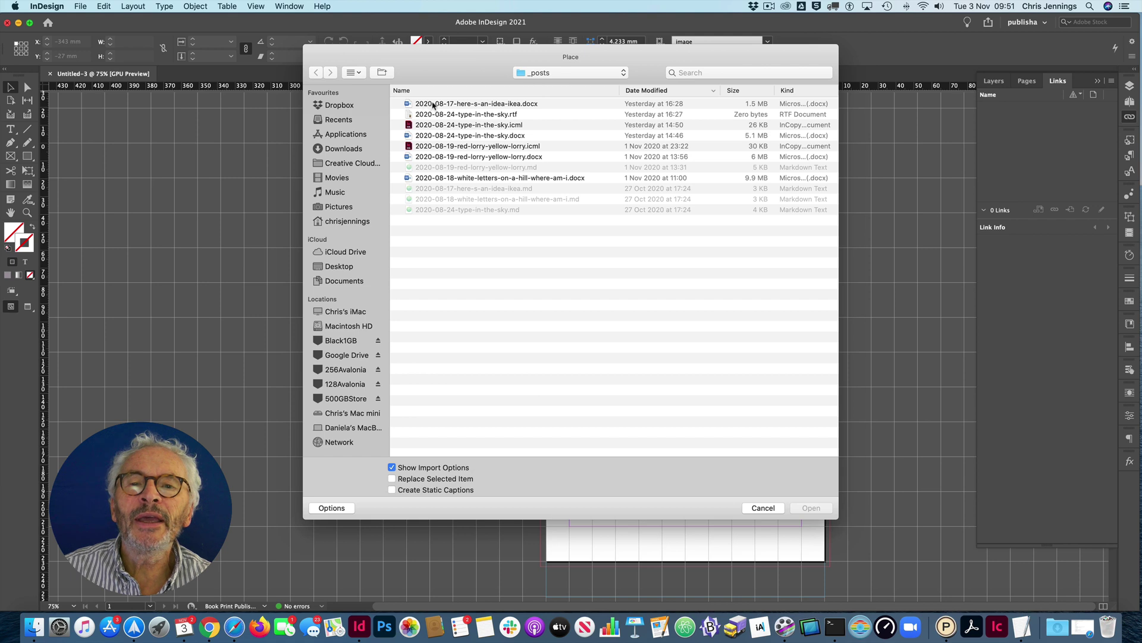
left_click(542, 73)
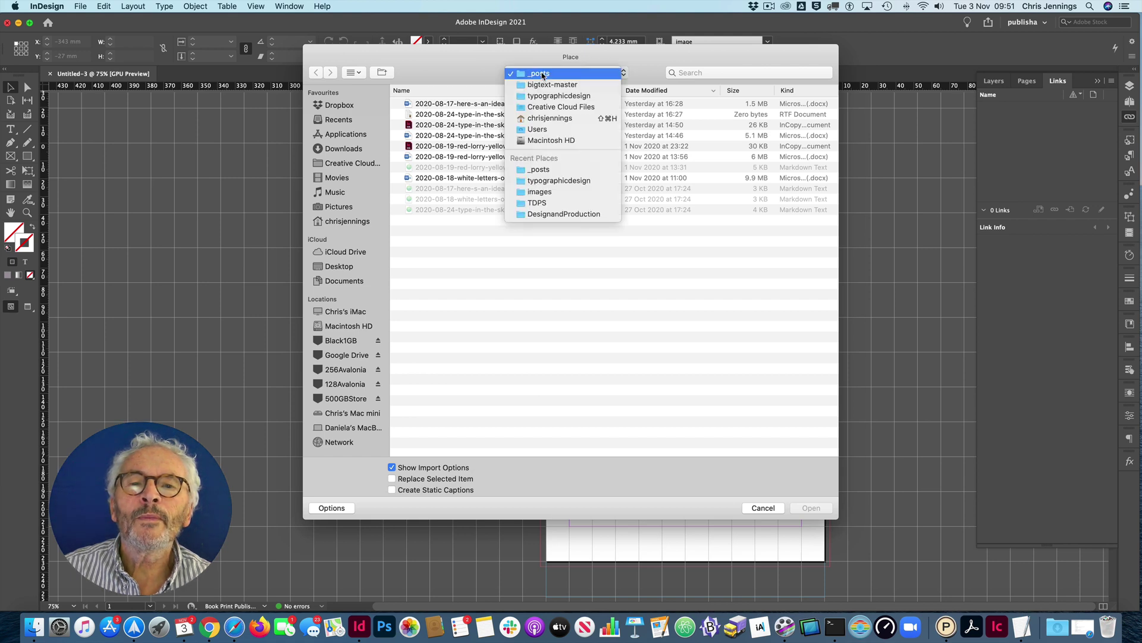
left_click(543, 86)
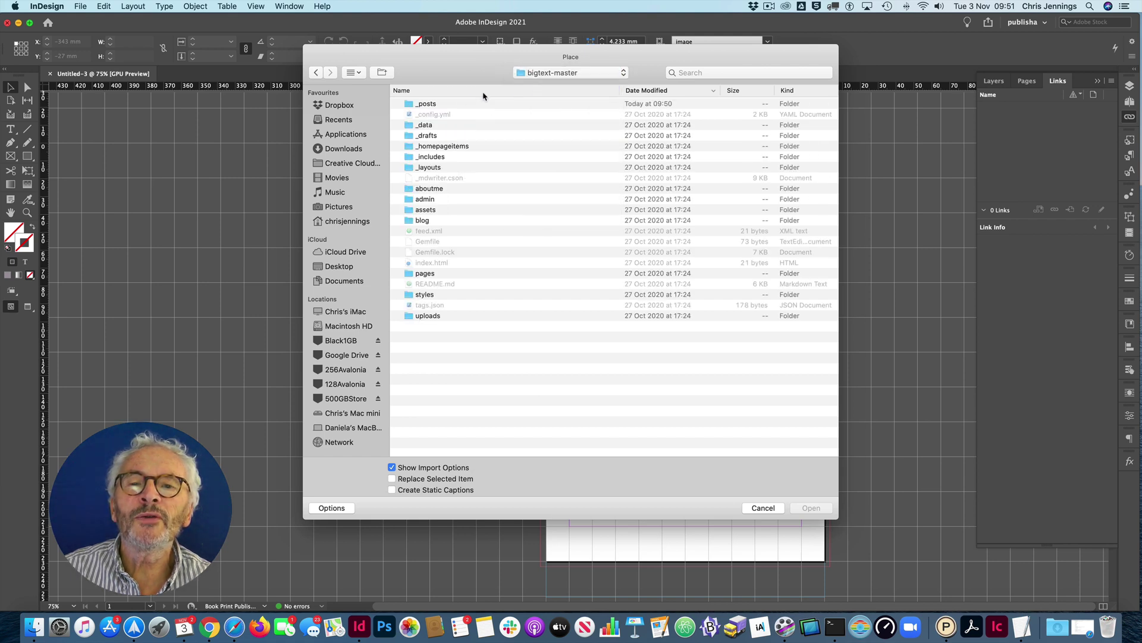
left_click(543, 73)
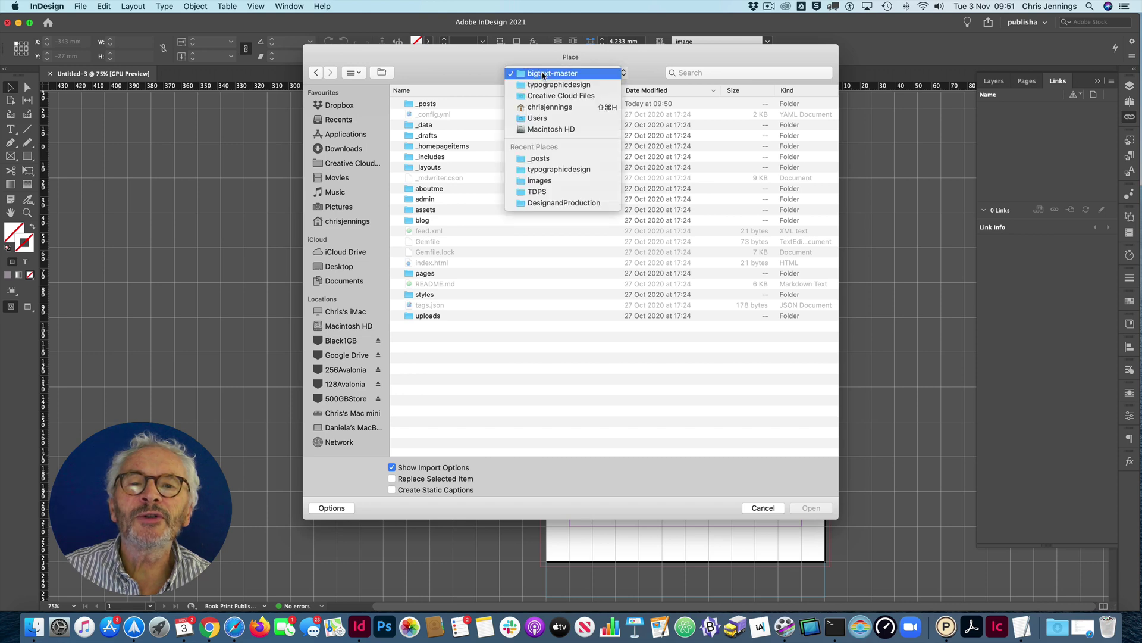
left_click(543, 86)
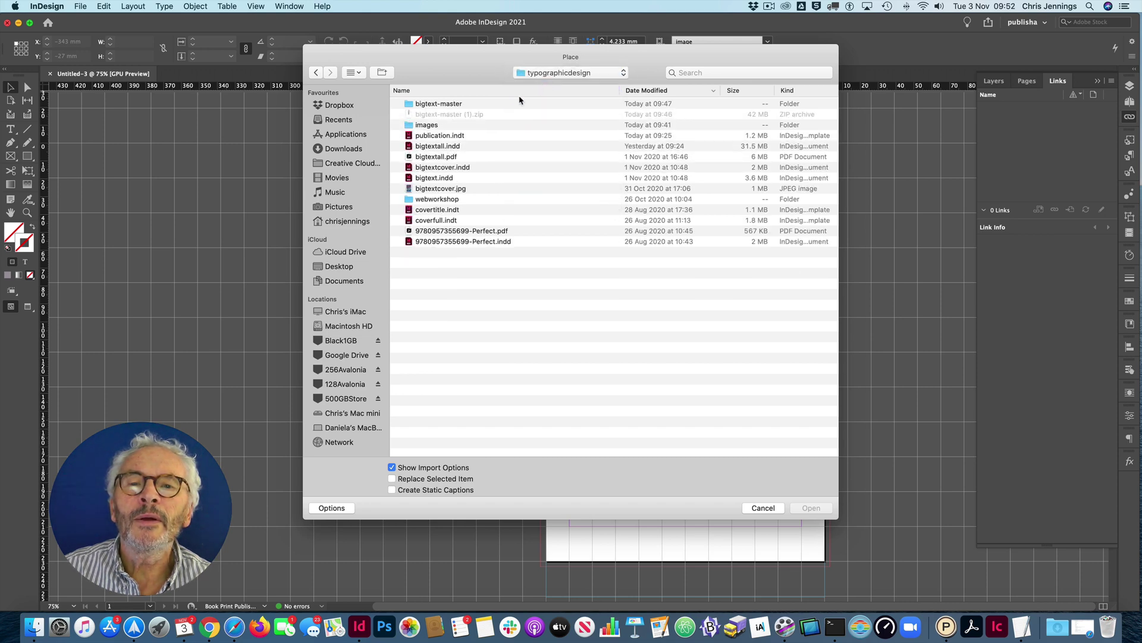
double_click(409, 106)
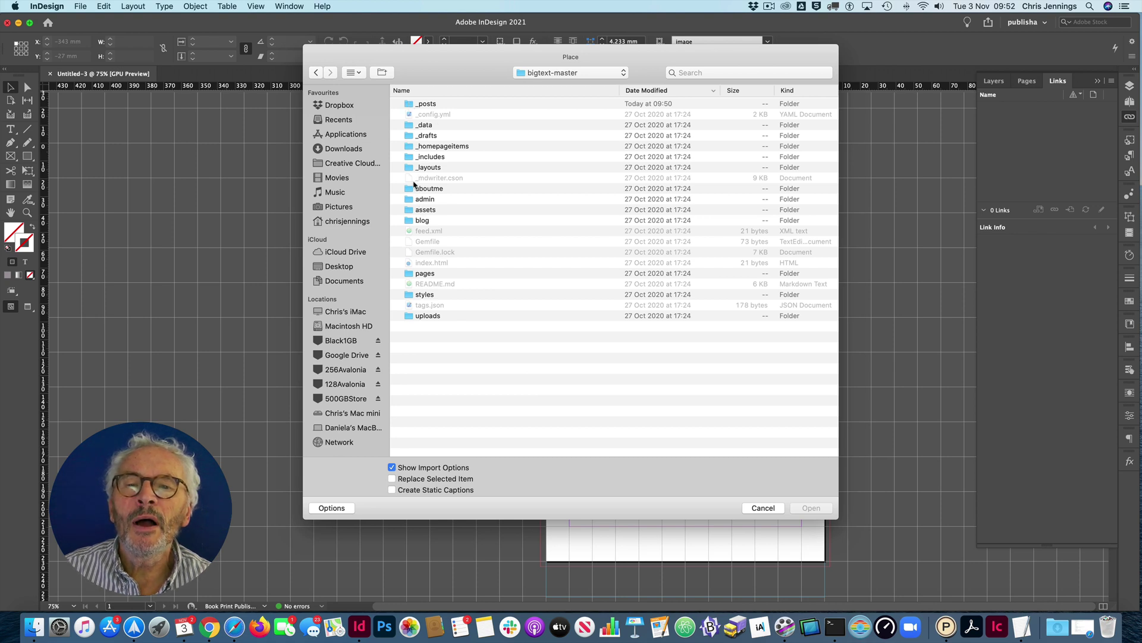
double_click(409, 104)
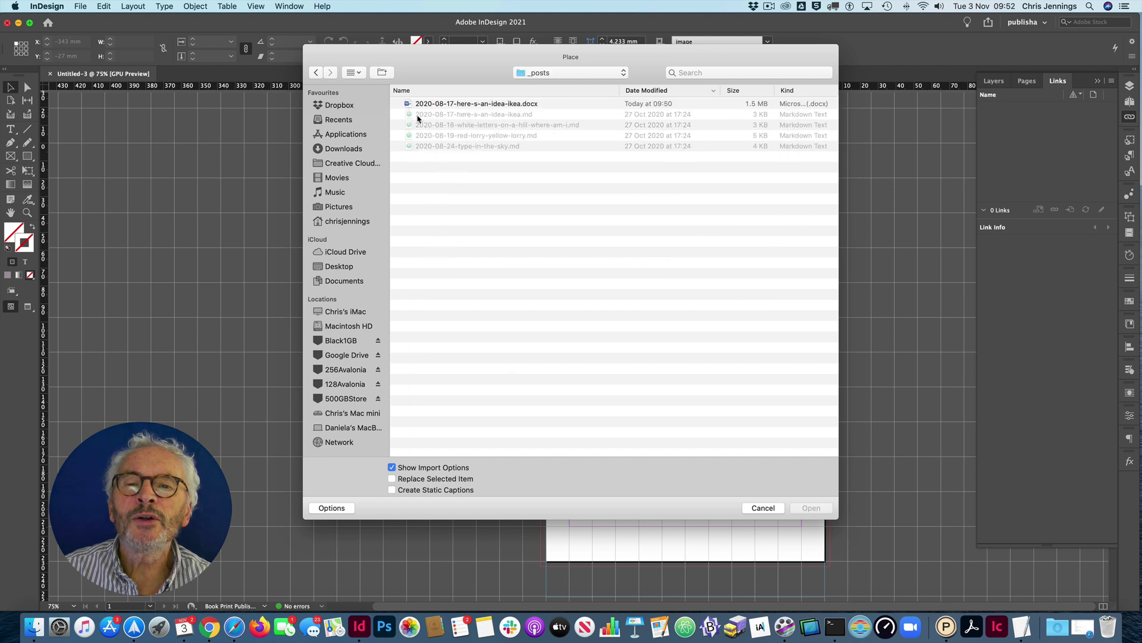
- Place 2020-08-17-here-s-an-idea-ikea.docx with styles preserved and inline graphics imported, autoflowing it from the first page's top-left margin corner
left_click(487, 105)
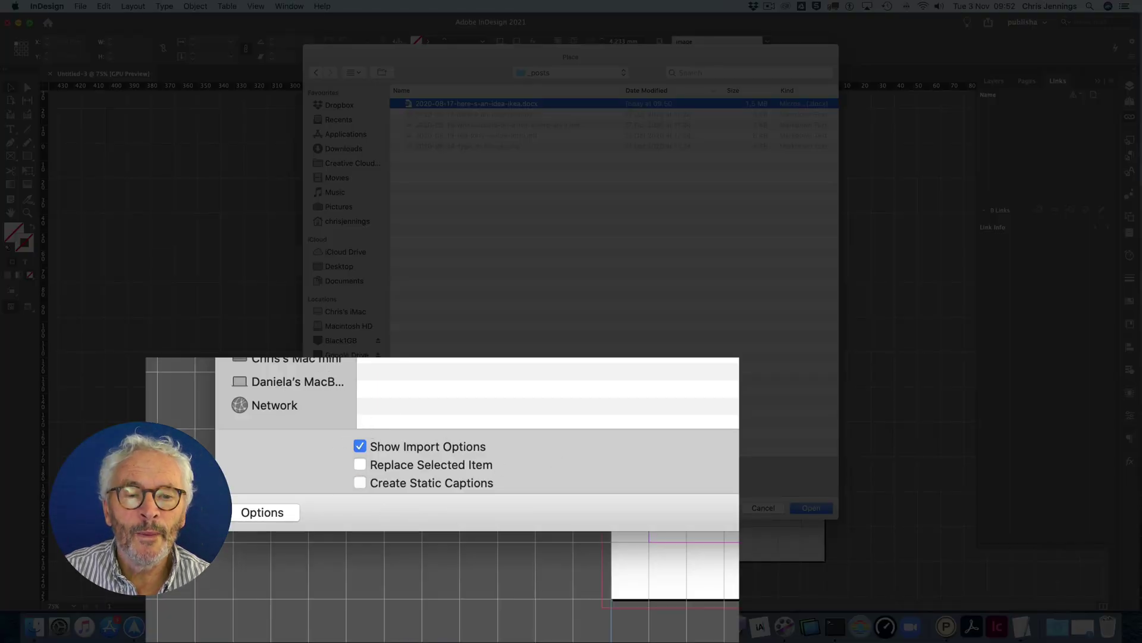
left_click(812, 508)
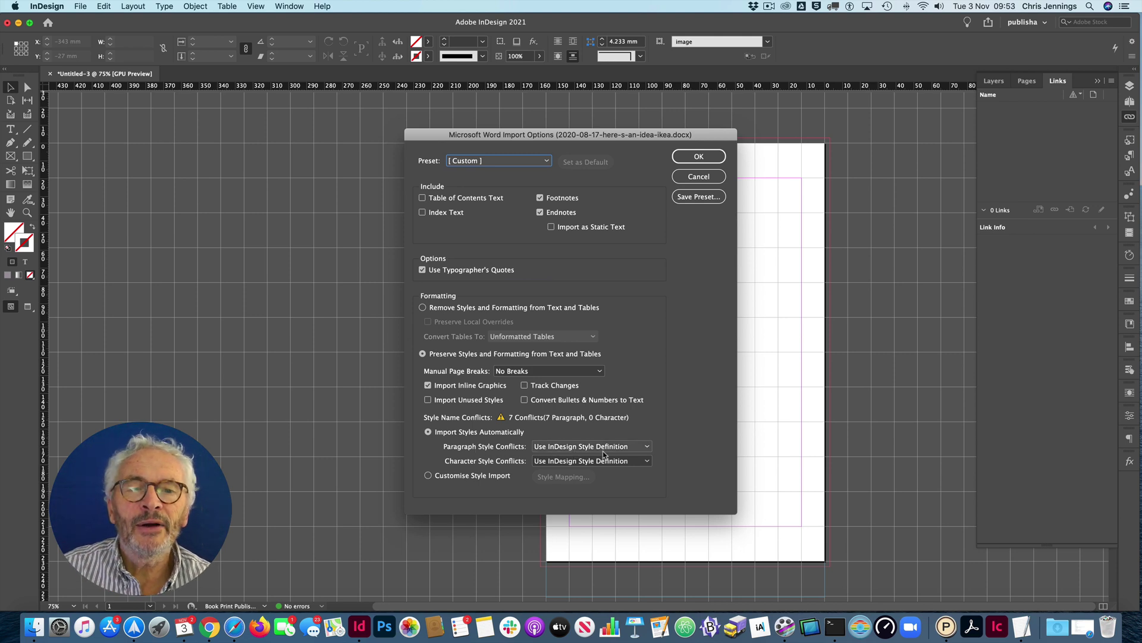
left_click(683, 158)
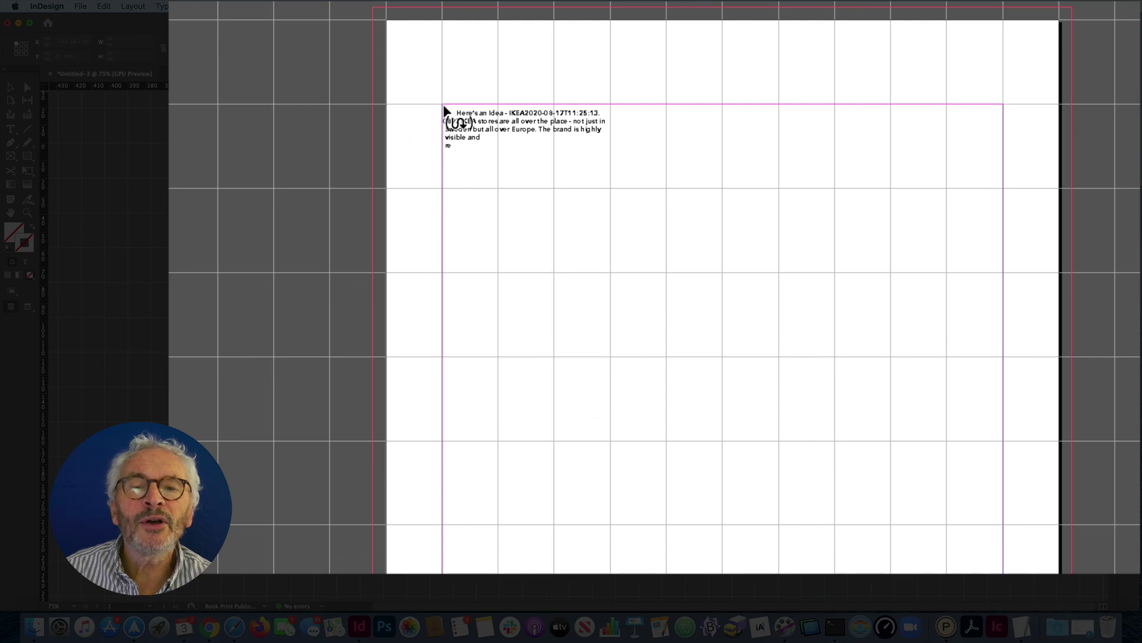
left_click(444, 109, "shift")
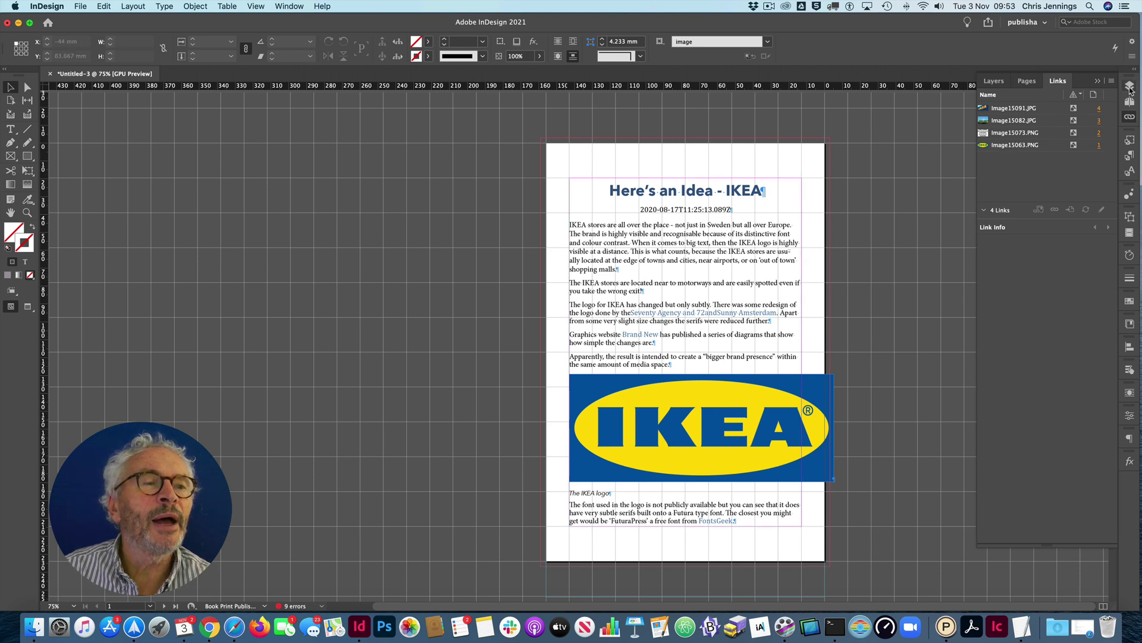
- Delete the date-and-time line beneath the heading on page 1, together with its empty paragraph
left_click(1129, 102)
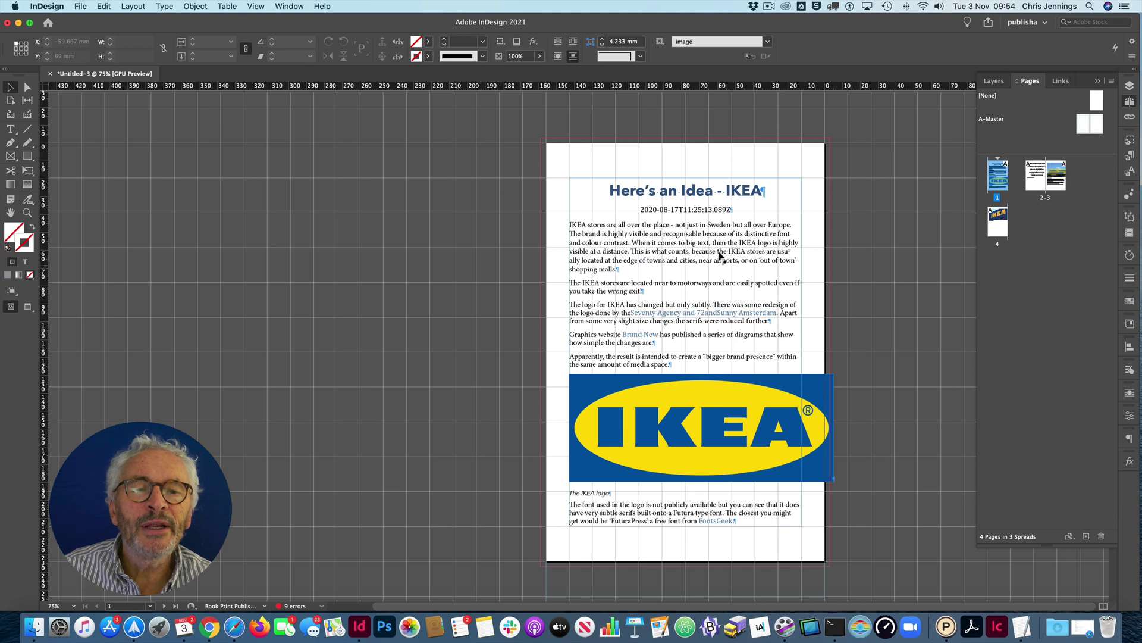
double_click(731, 209)
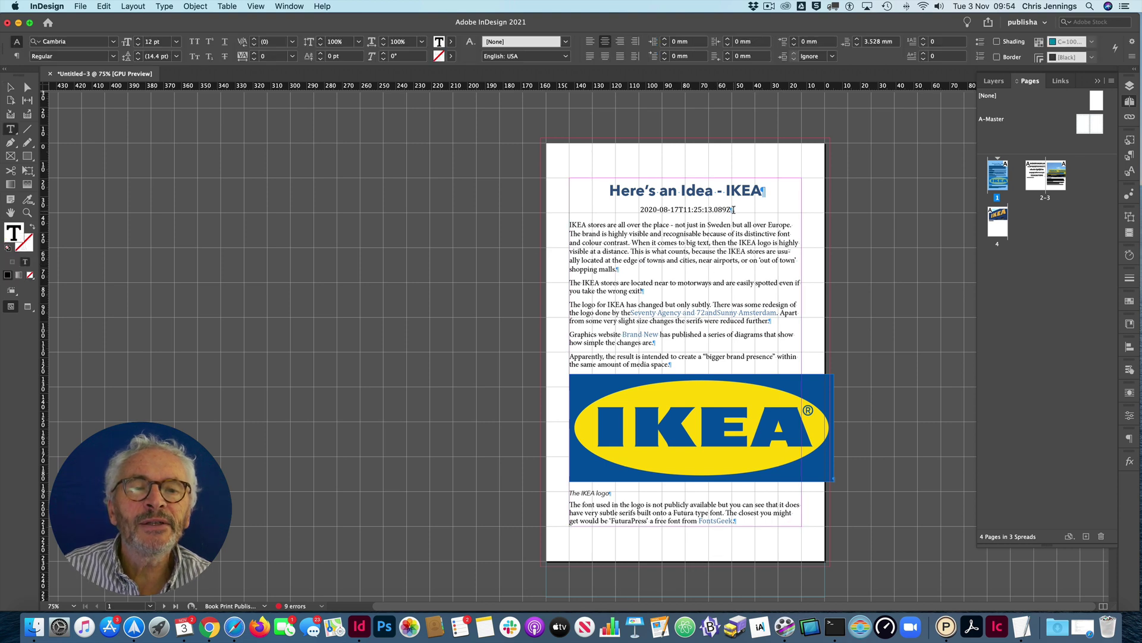
left_click_drag(731, 210, 640, 209)
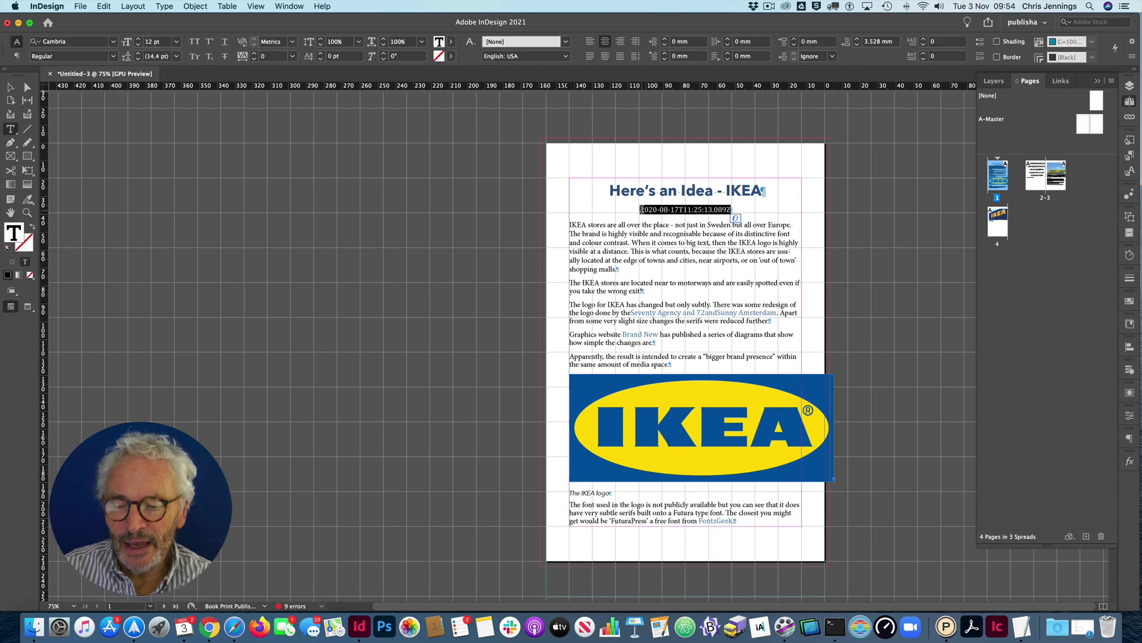
key("BackSpace")
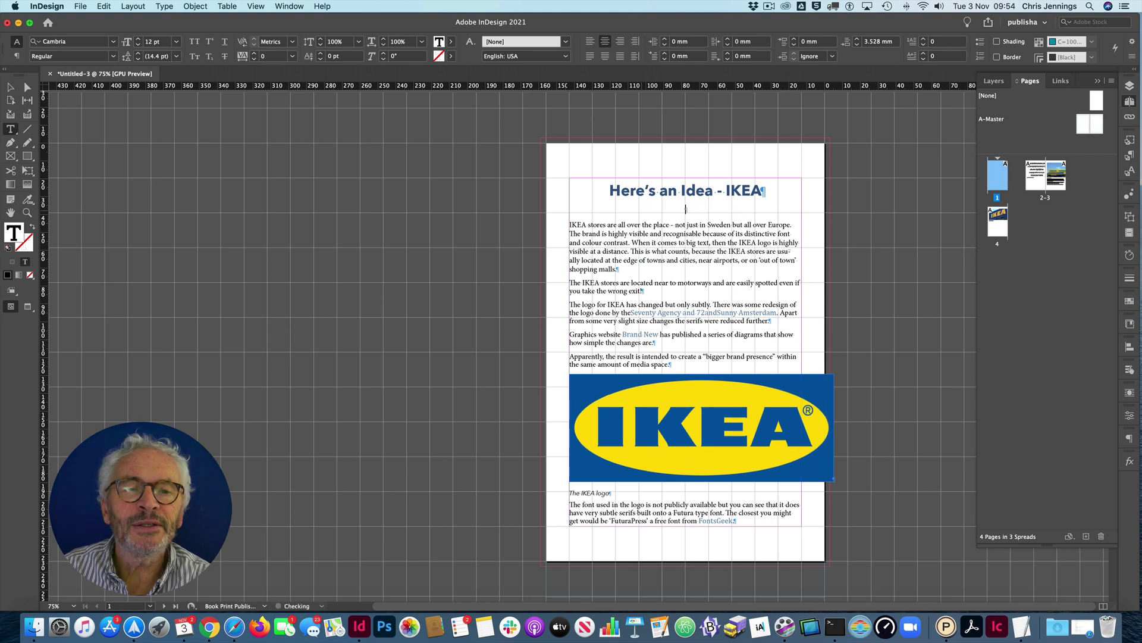
key("BackSpace")
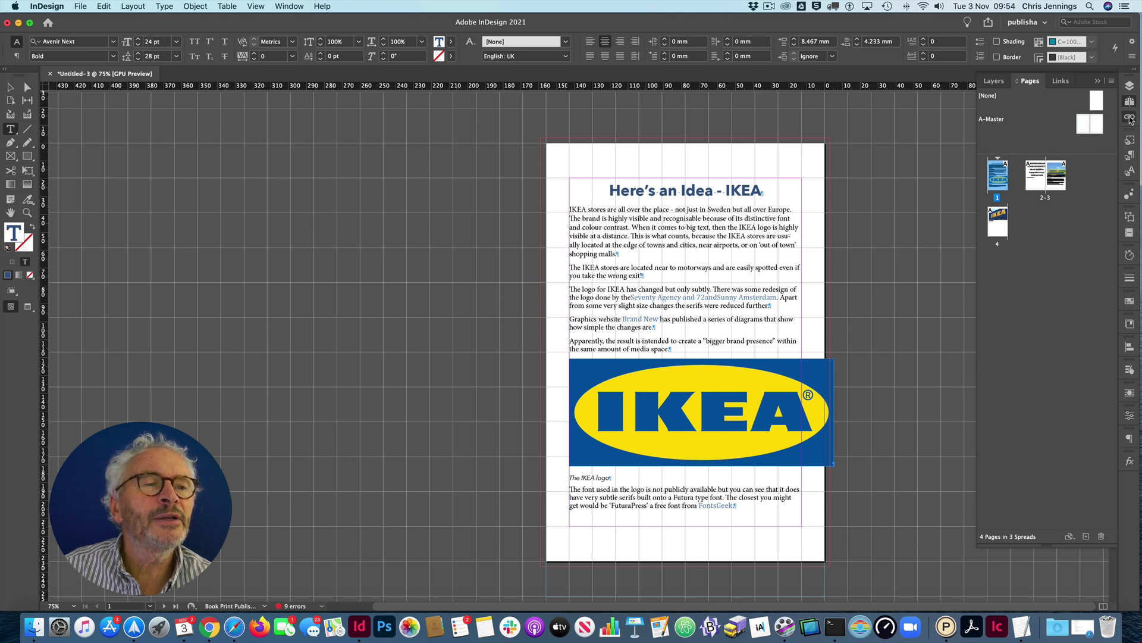
- Unembed all four images in the document, saving them as linked files in the typographicdesign images folder instead of linking to the originals
left_click(1130, 118)
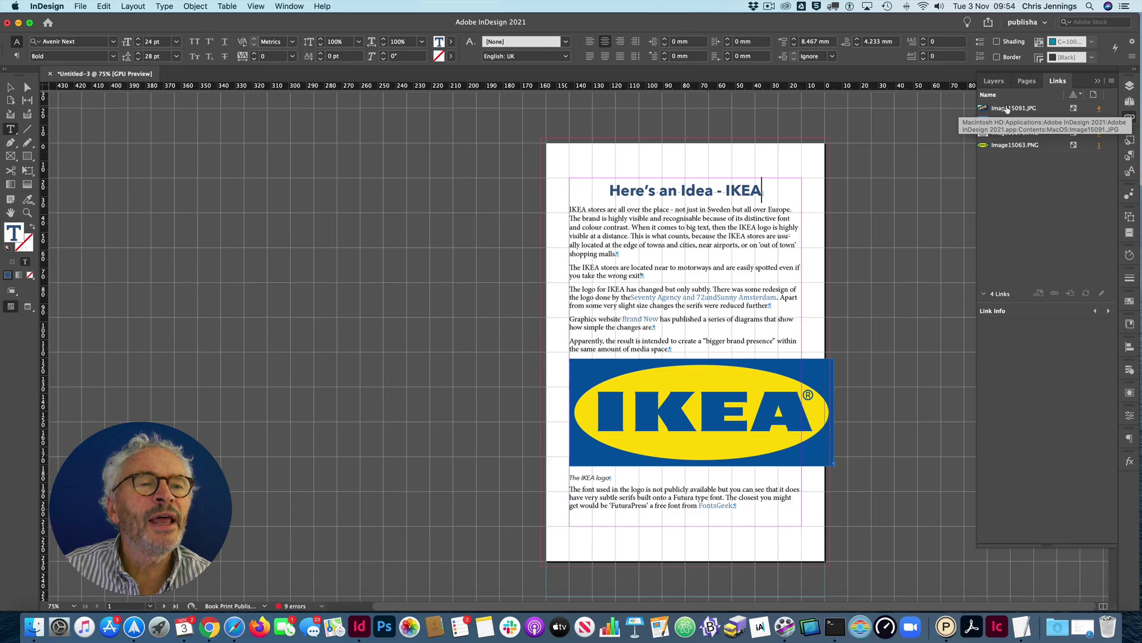
left_click(1012, 109)
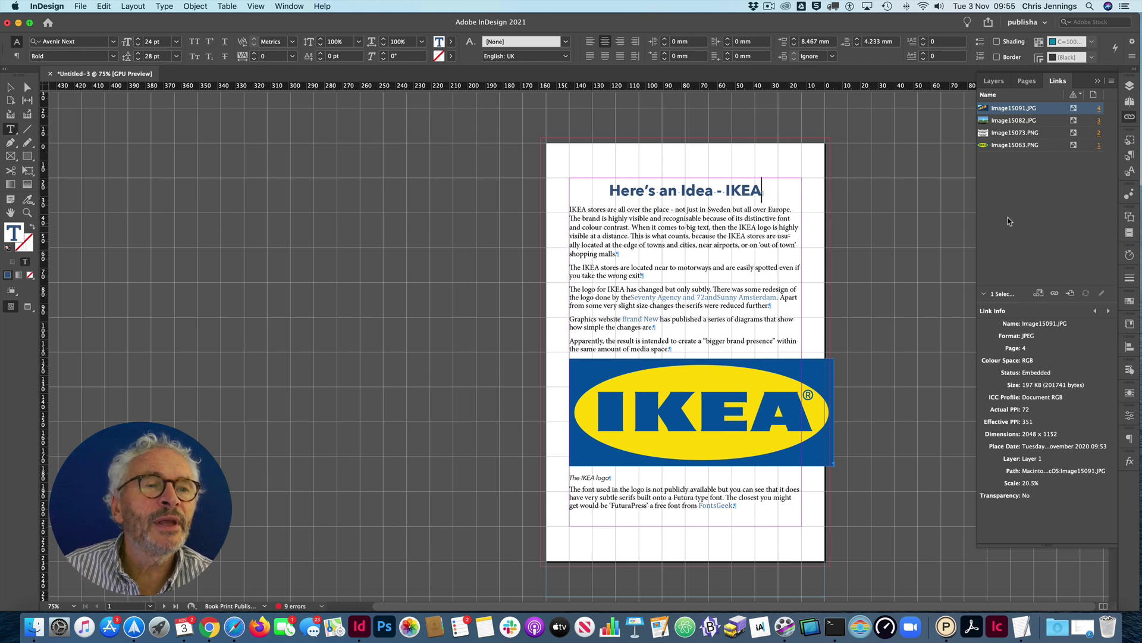
left_click(1010, 146, "shift")
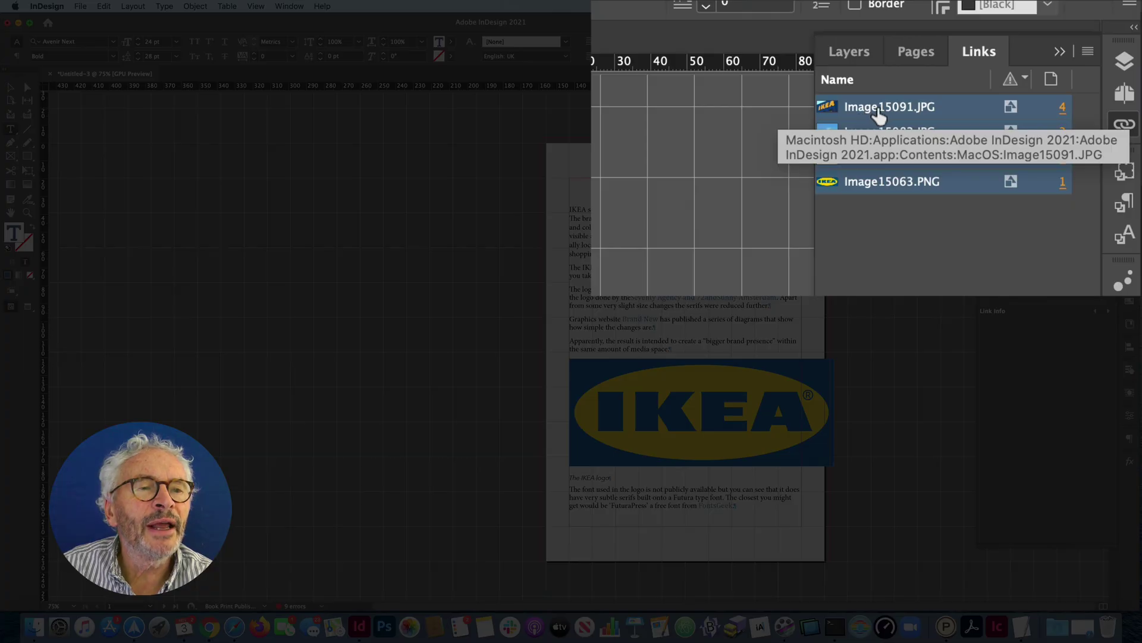
right_click(881, 113)
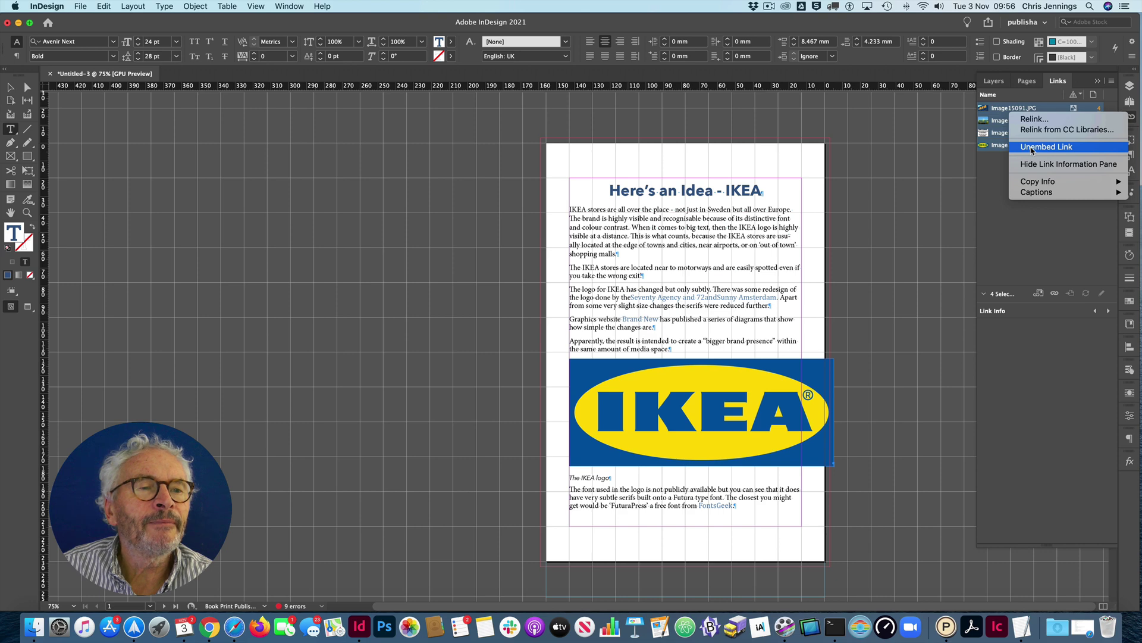
left_click(1032, 147)
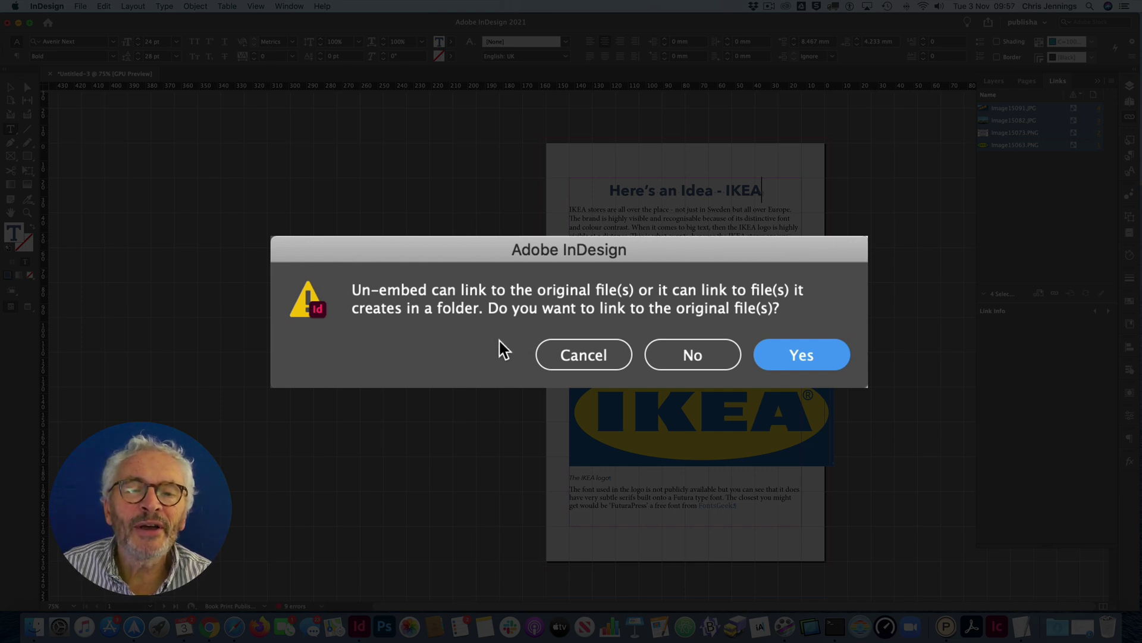
left_click(692, 354)
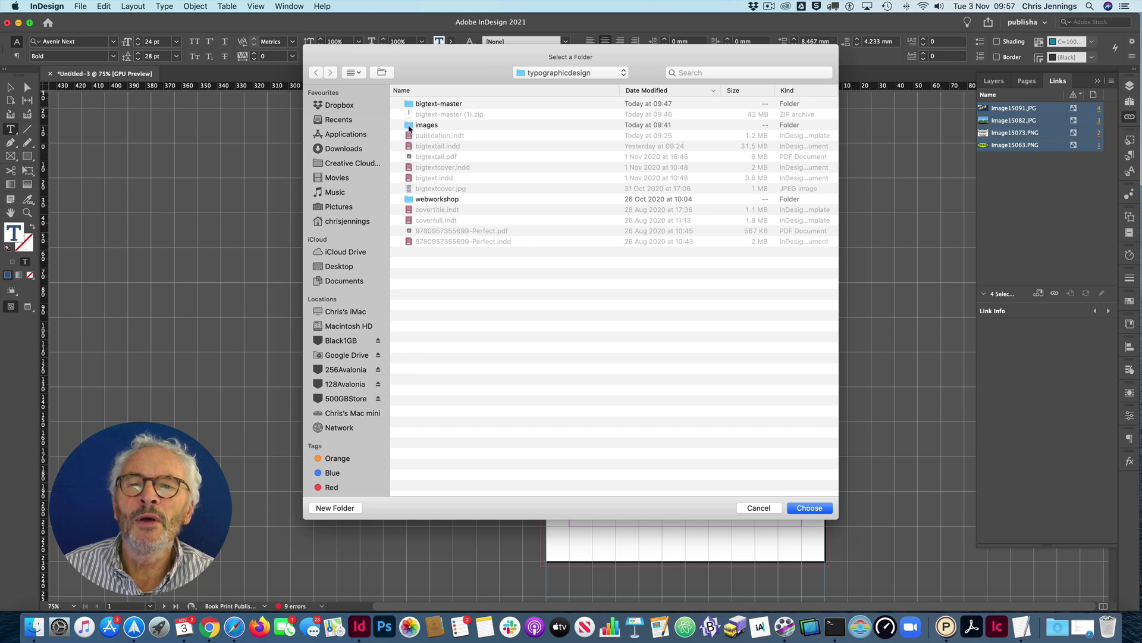
double_click(409, 127)
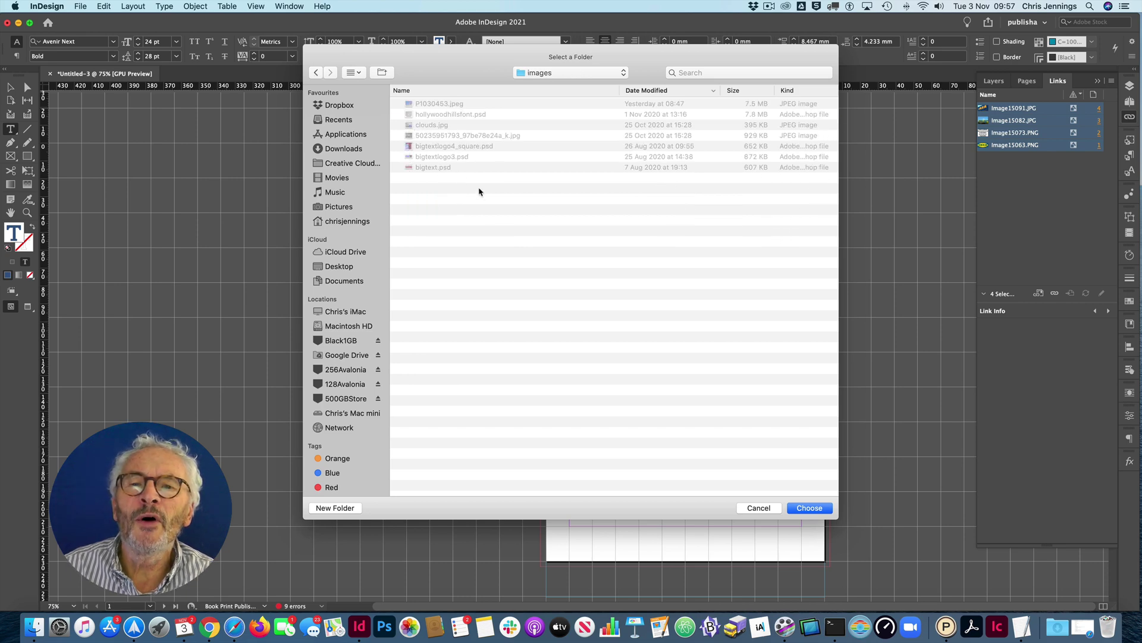
left_click(814, 509)
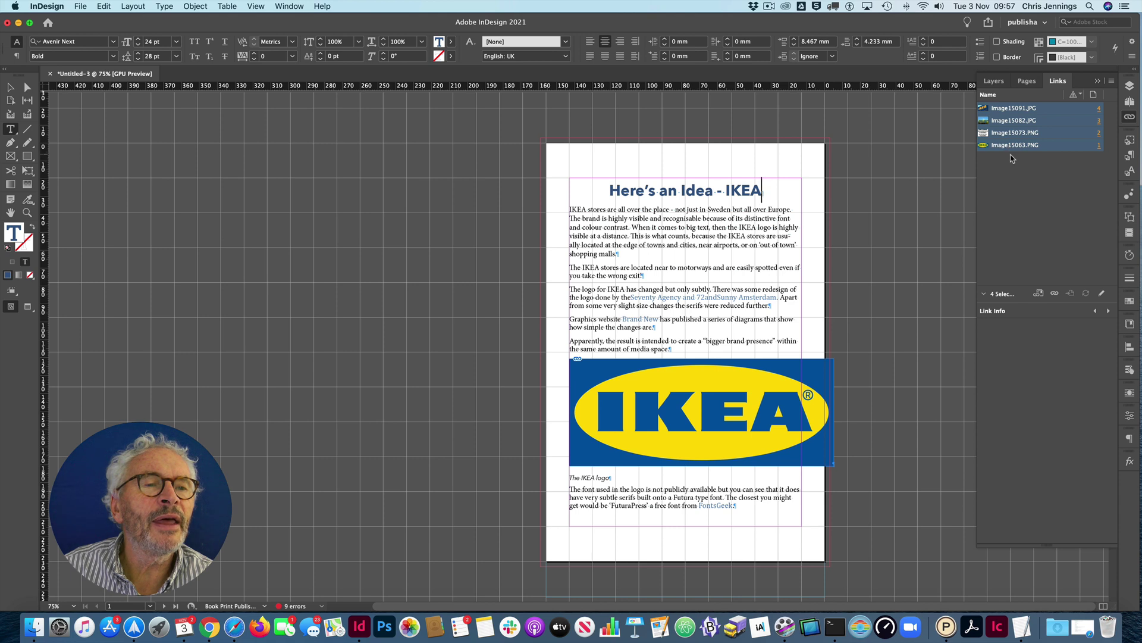
- Examine the link information of Image15091.JPG, then clear the selection and leave text editing
left_click(1012, 158)
left_click(1003, 109)
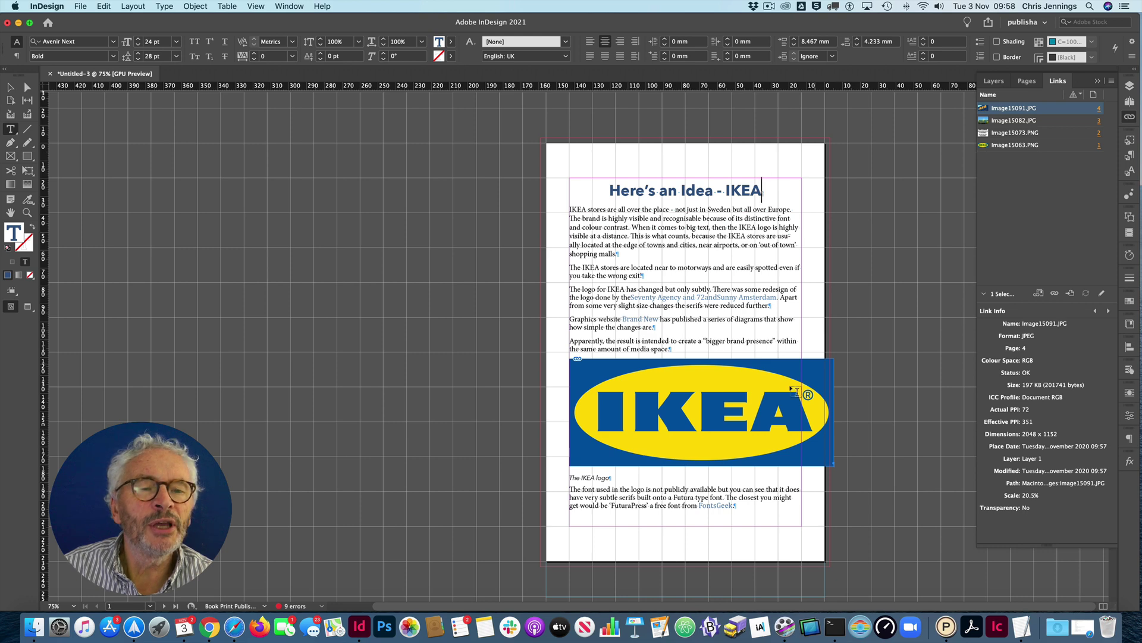
key("Escape")
left_click(252, 181)
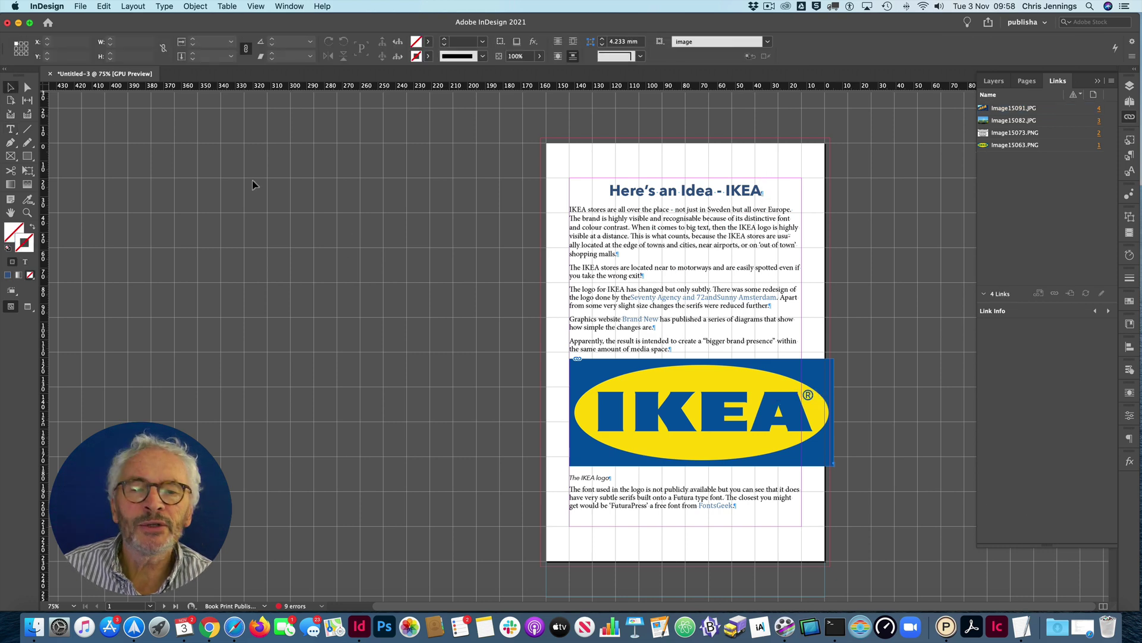
- Open the IKEA logo image on page 1 for editing in Adobe Photoshop 2021
left_click(699, 411)
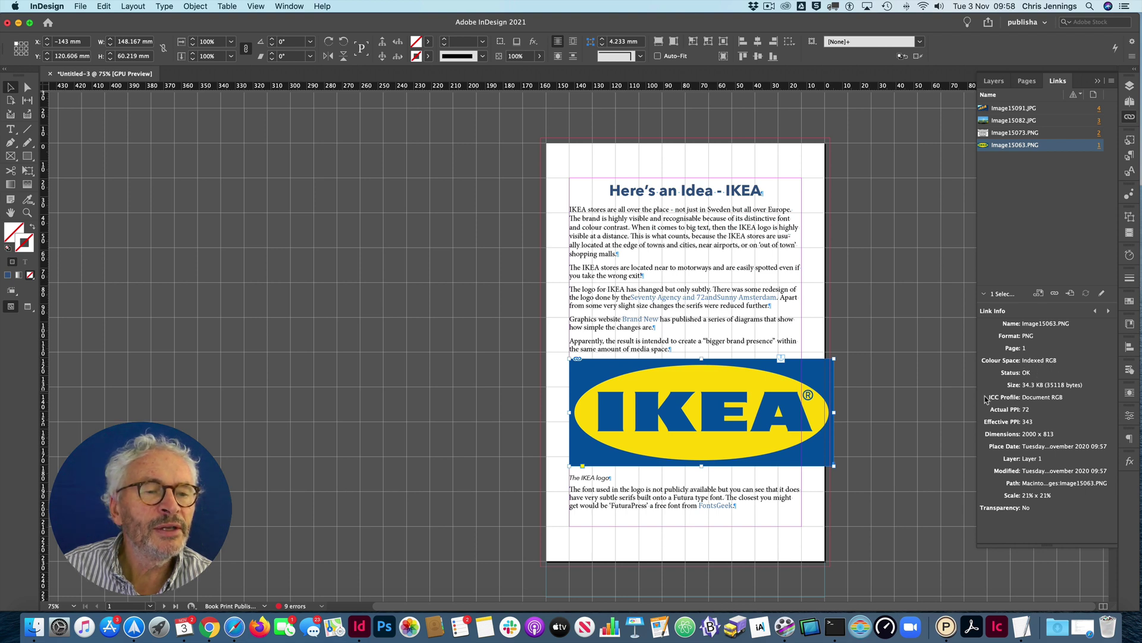
right_click(658, 381)
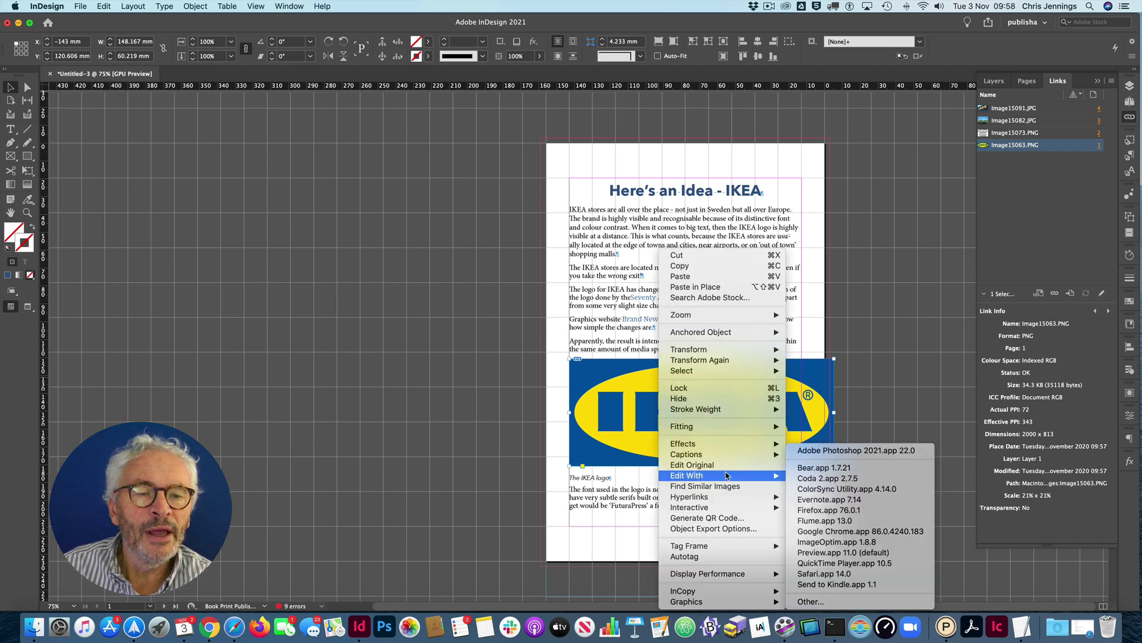
mouse_move(784, 476)
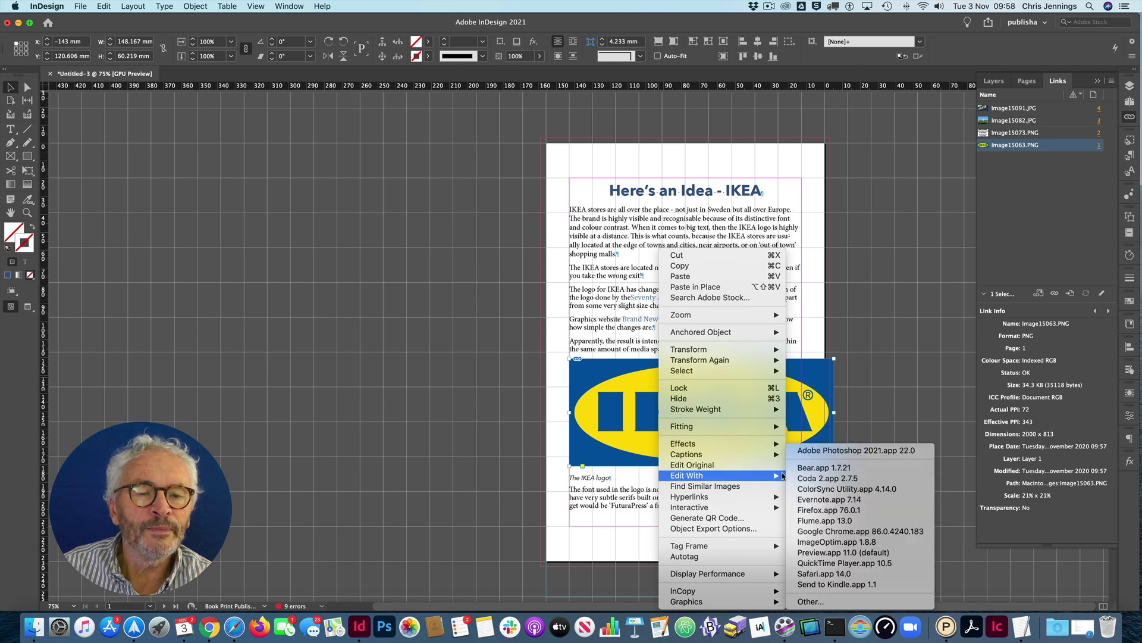
left_click(818, 451)
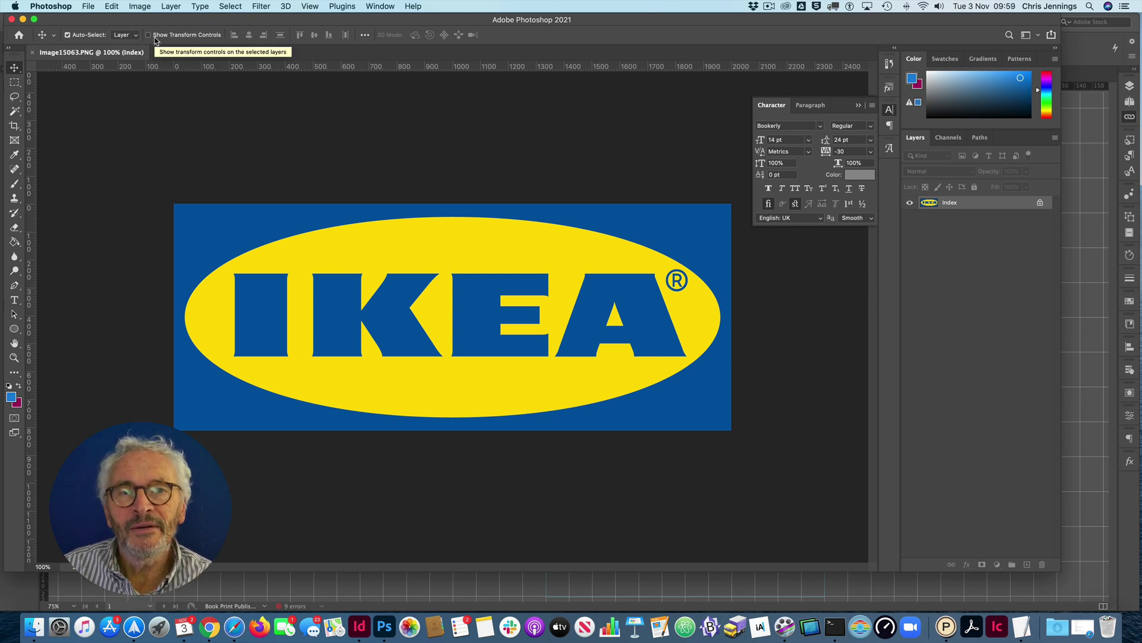
- Convert the logo image to CMYK Color mode, accepting the Coated FOGRA39 profile
left_click(139, 7)
mouse_move(146, 20)
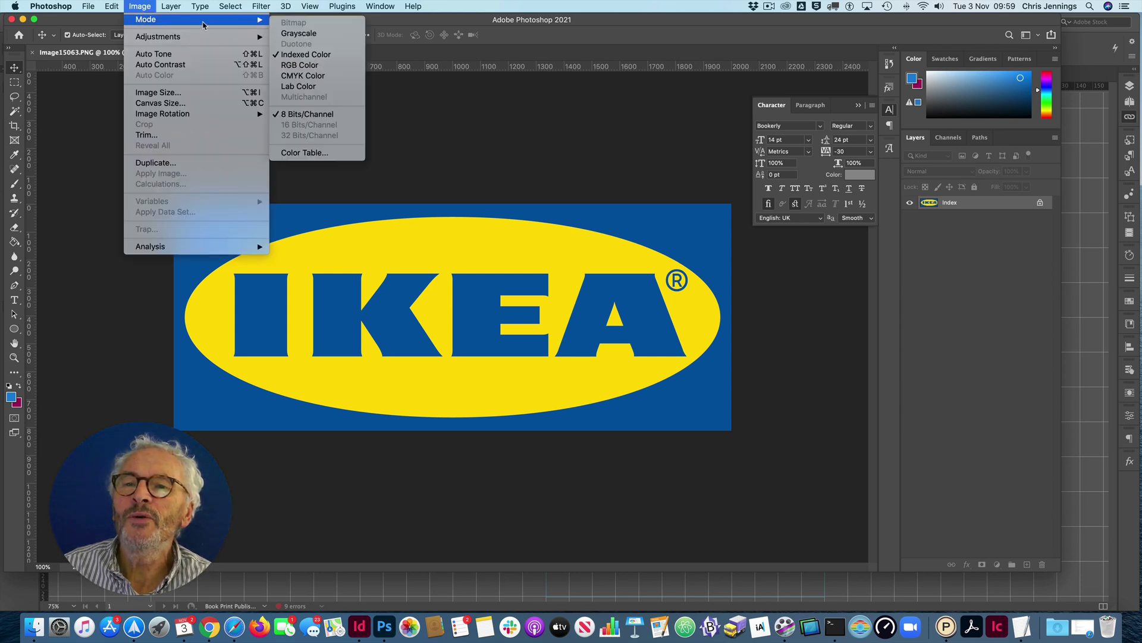
left_click(299, 75)
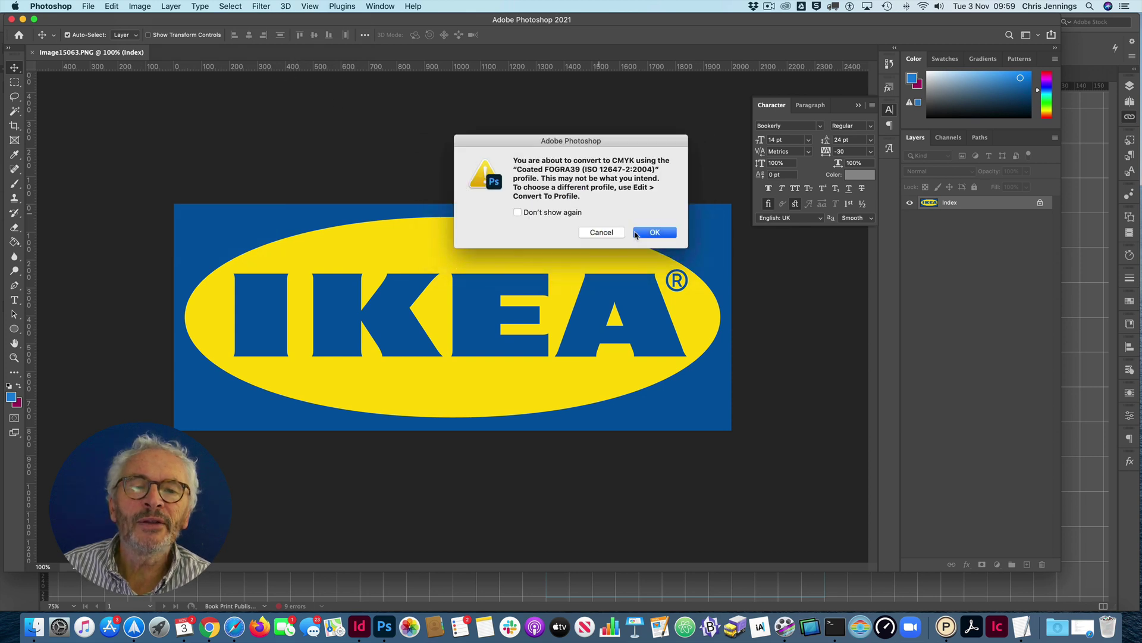
left_click(635, 234)
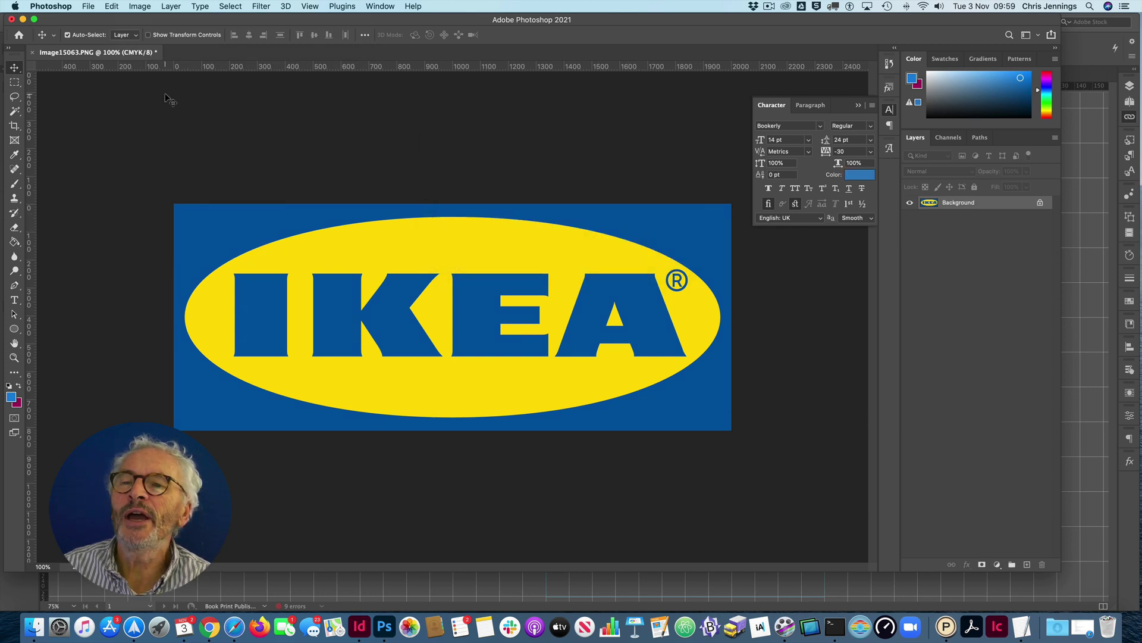
- Save the logo as Image15063.psd in Photoshop format in the images folder, with its colour profile embedded
left_click(87, 7)
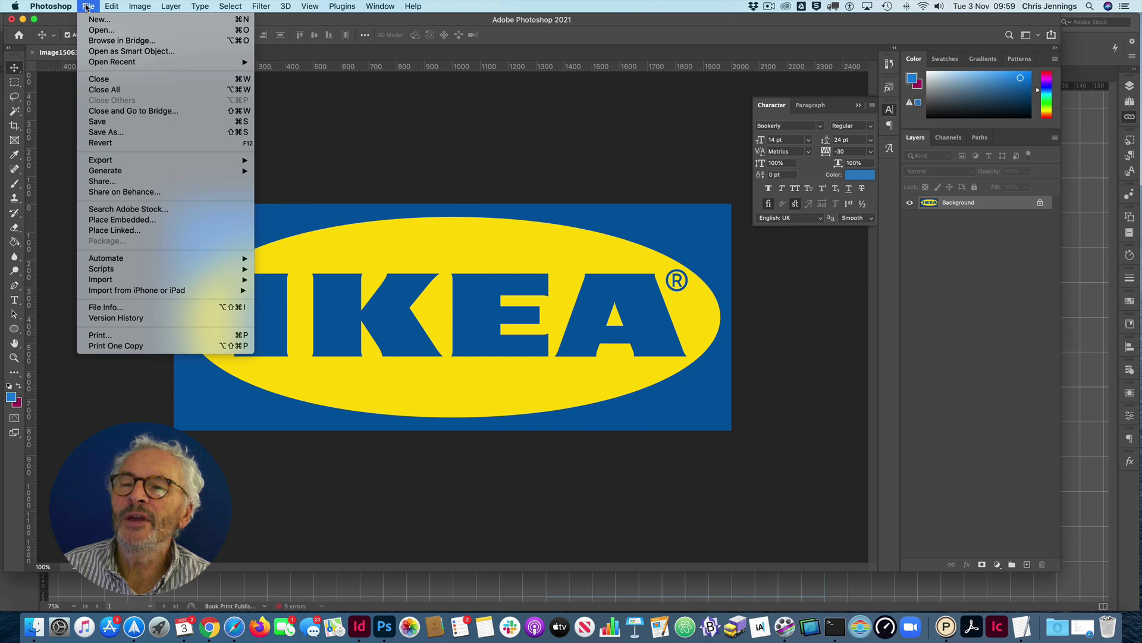
left_click(97, 122)
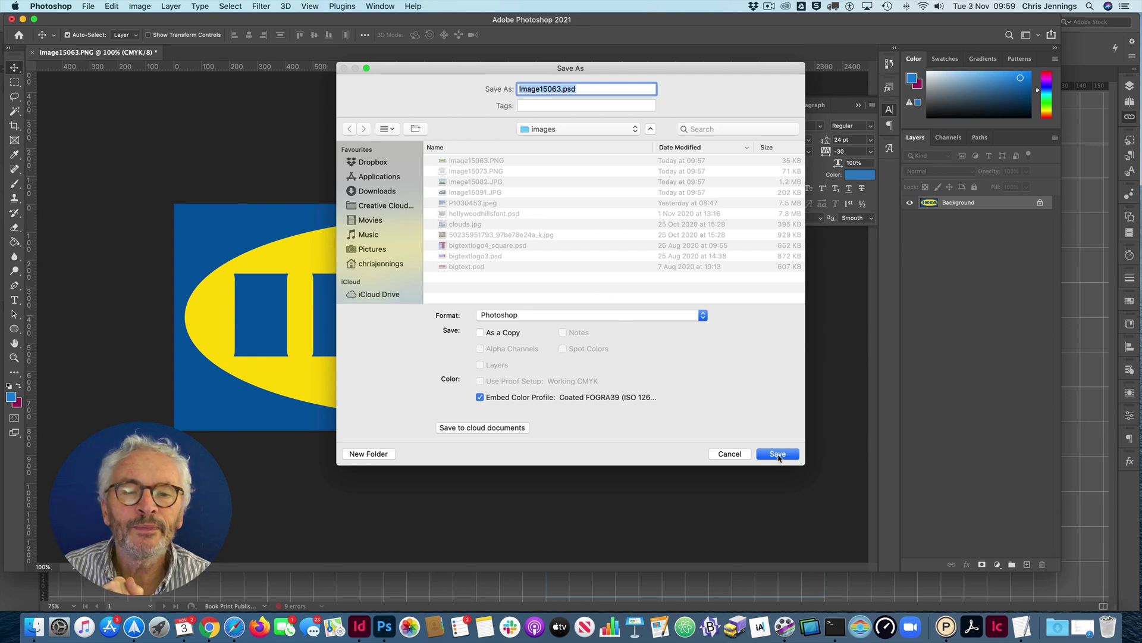
left_click(777, 454)
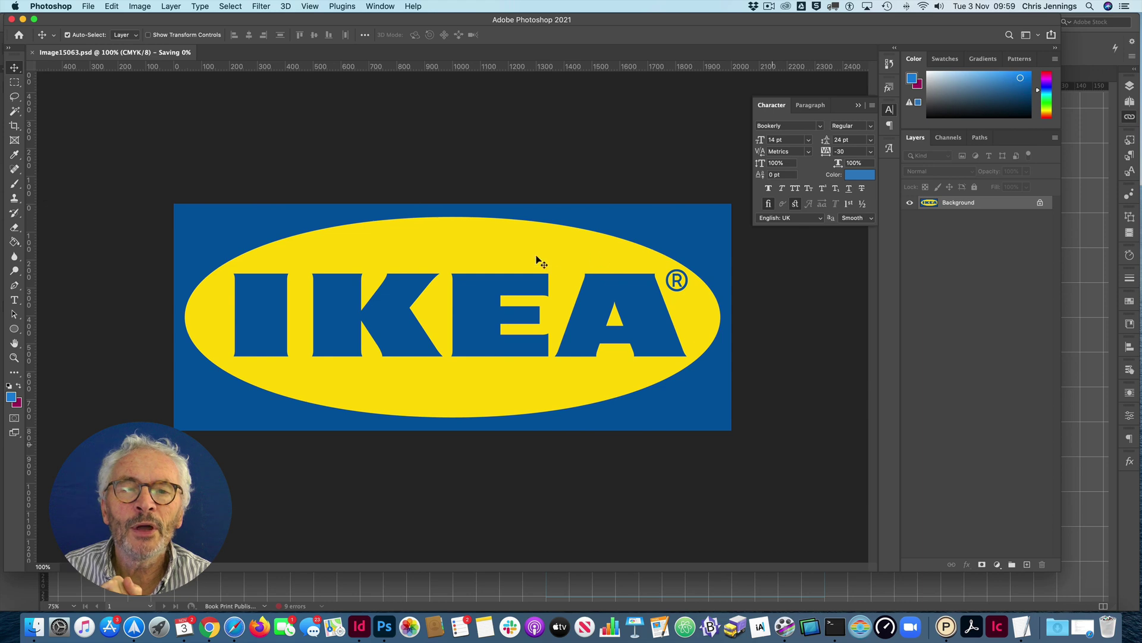
- Switch back to InDesign, start placing a file and browse to the typographicdesign images folder
left_click(359, 627)
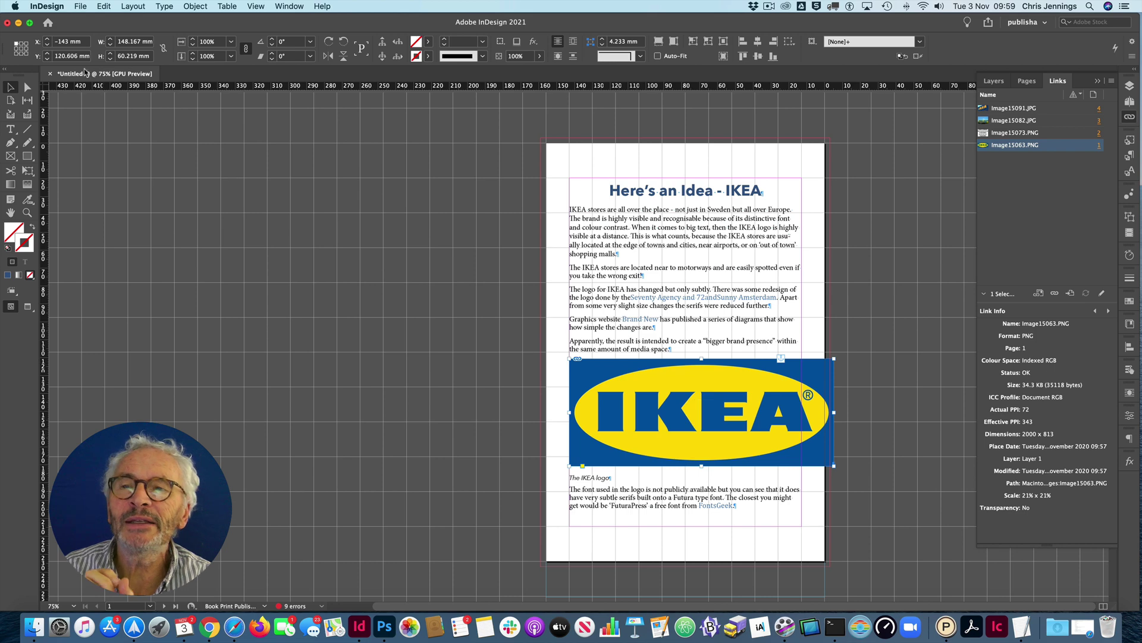
left_click(81, 8)
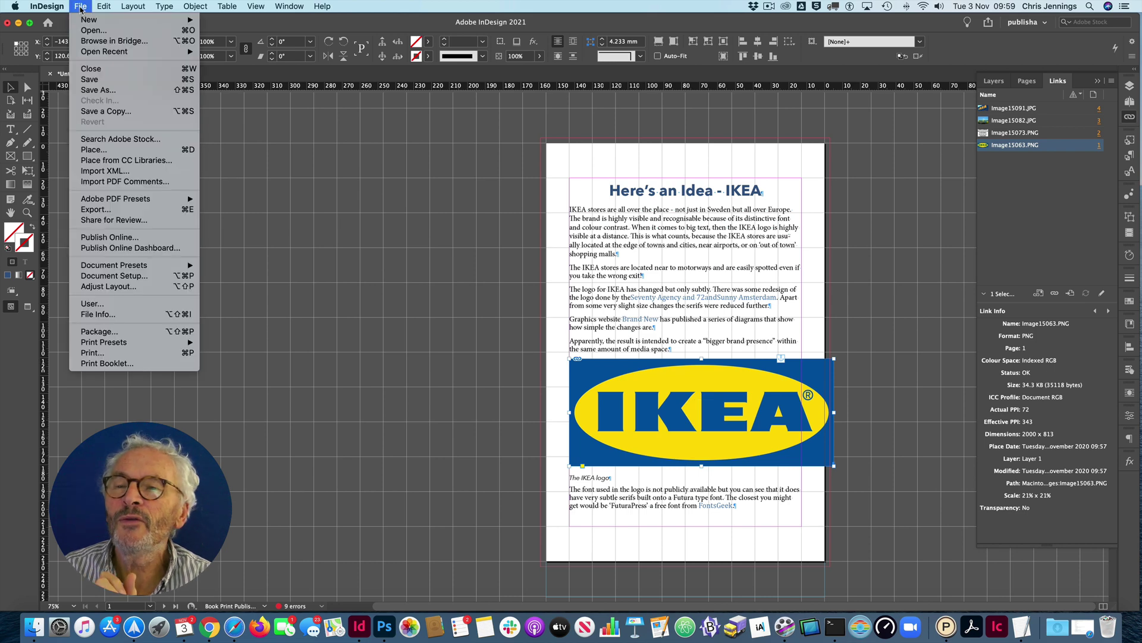
left_click(93, 150)
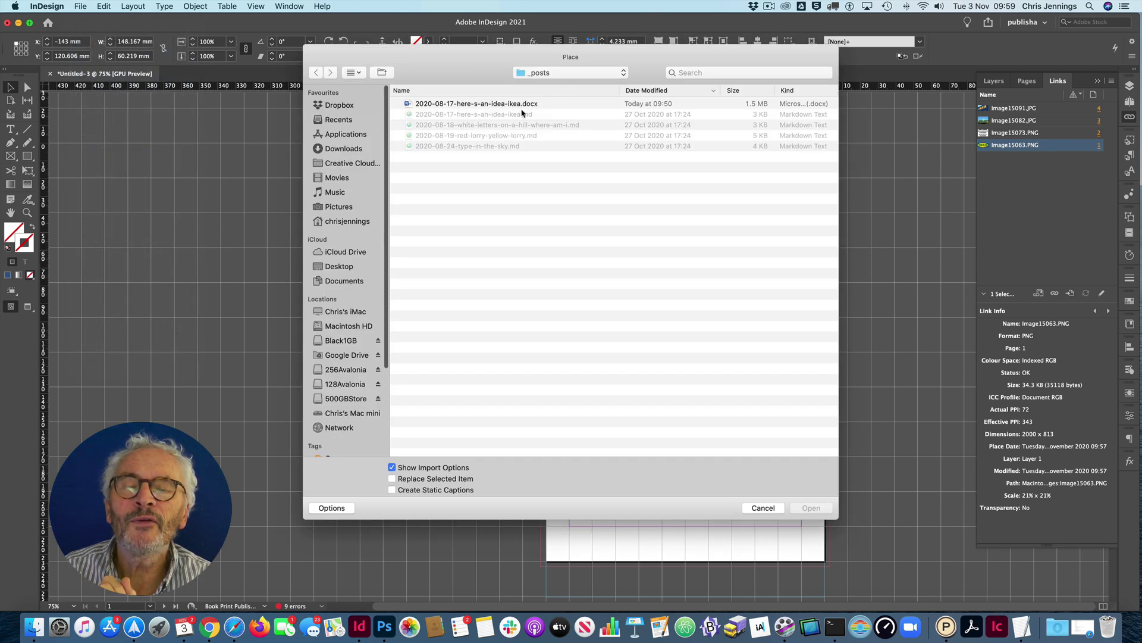
left_click(566, 72)
left_click(558, 96)
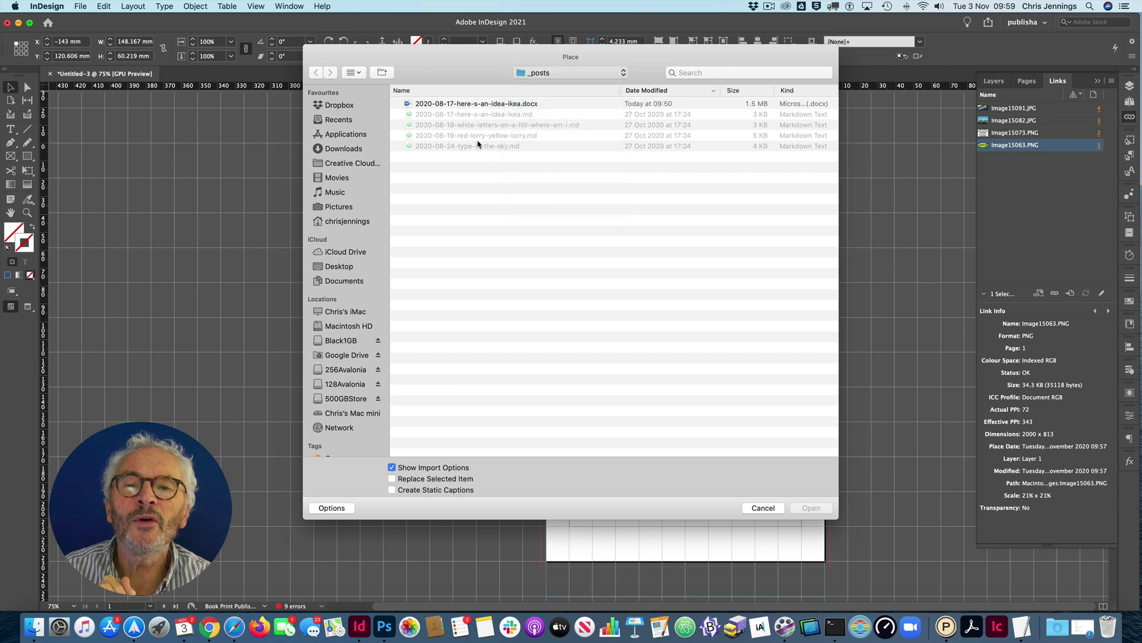
double_click(419, 104)
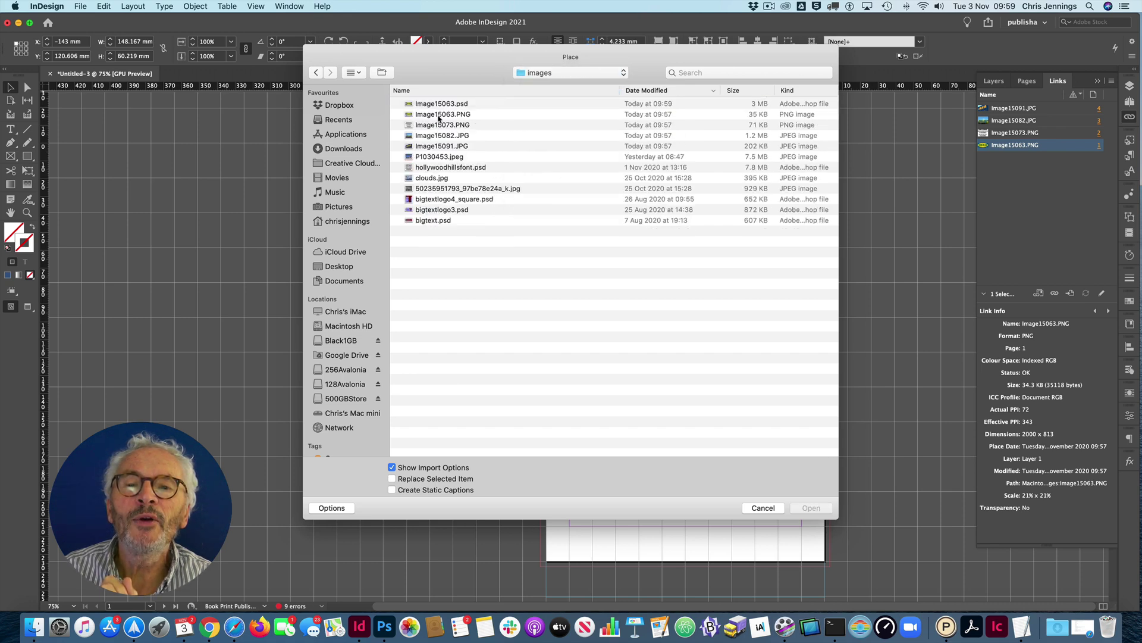
- Replace the selected logo with Image15063.psd, with Replace Selected Item turned on and Show Import Options turned off
left_click(436, 104)
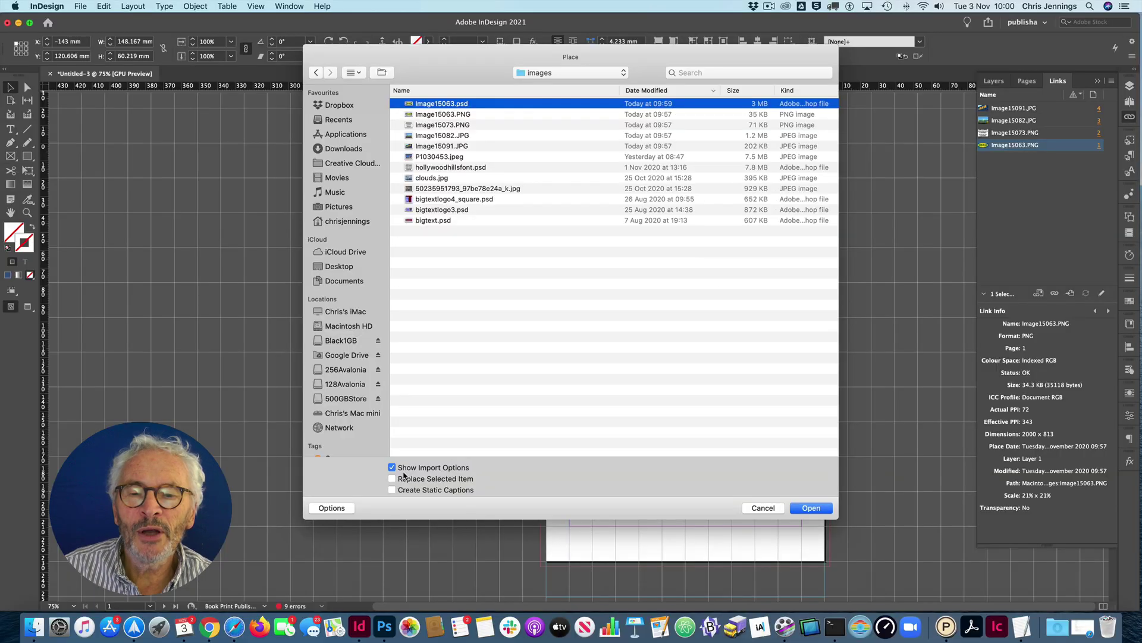
left_click(392, 478)
left_click(392, 467)
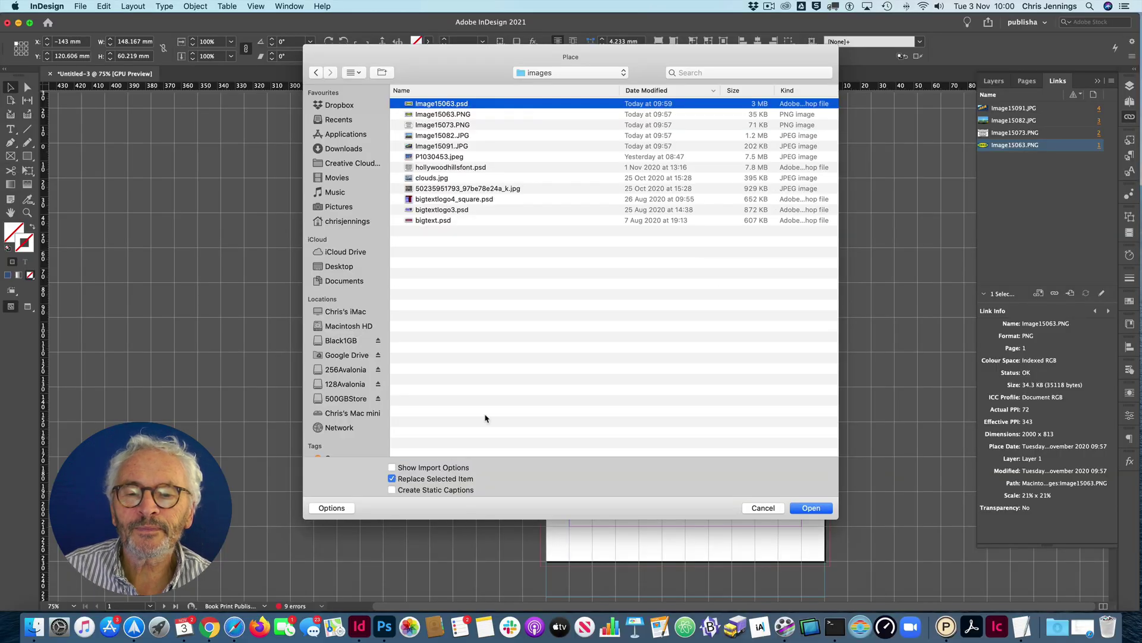
left_click(808, 508)
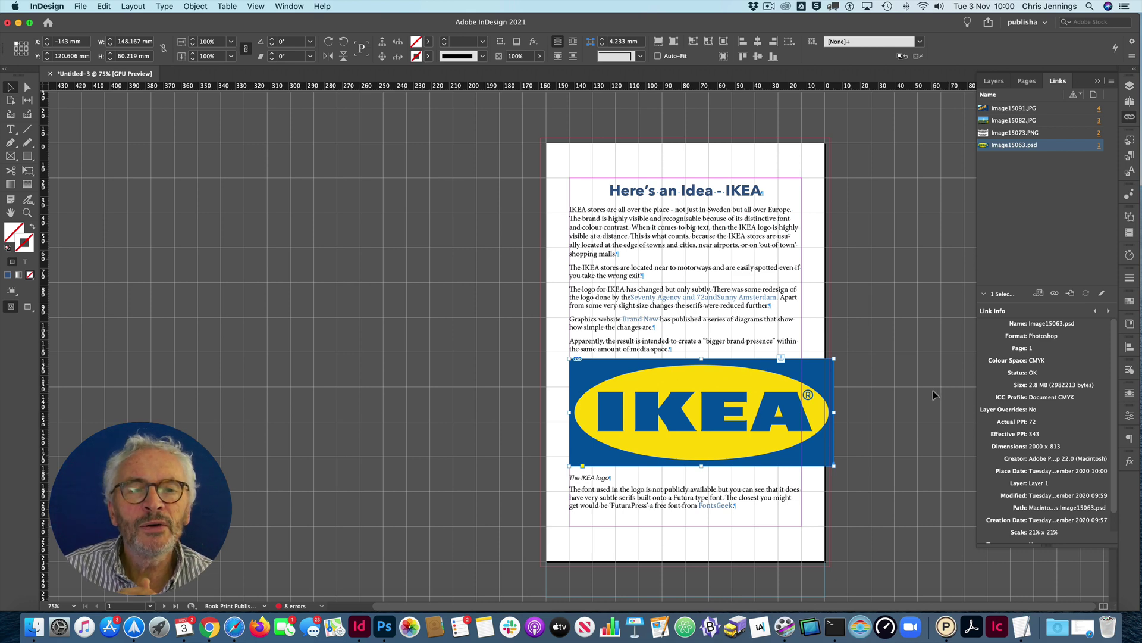
scroll(933, 394, "down", 10)
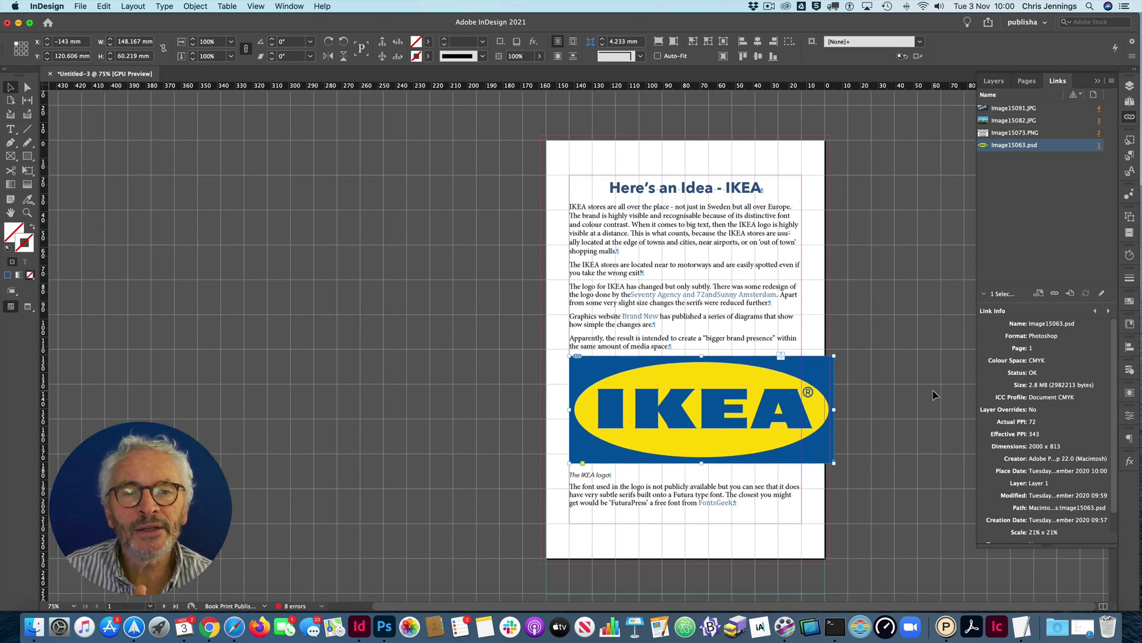
scroll(933, 394, "down", 5)
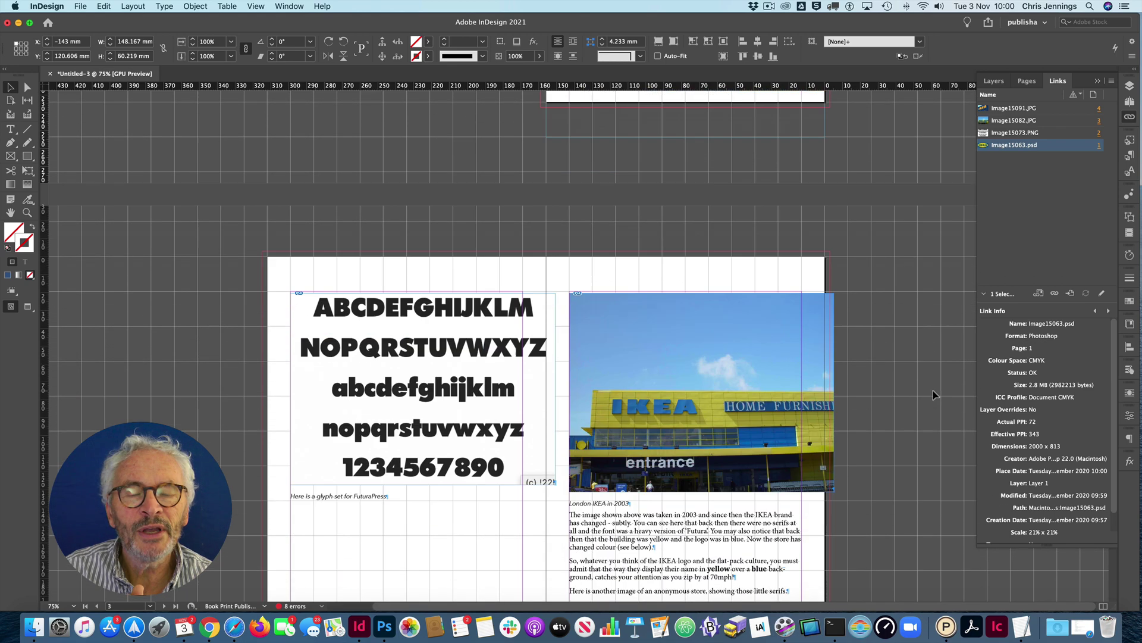